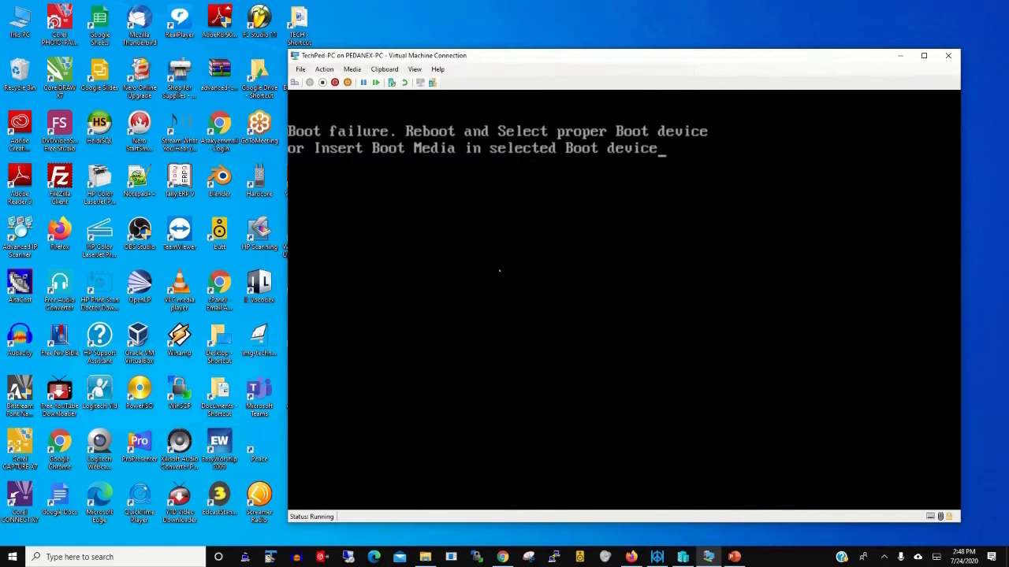
- Reset the VM so it boots the Windows installer, with its display zoom at 150%
{"action": "left_click", "coordinate": [294, 82]}
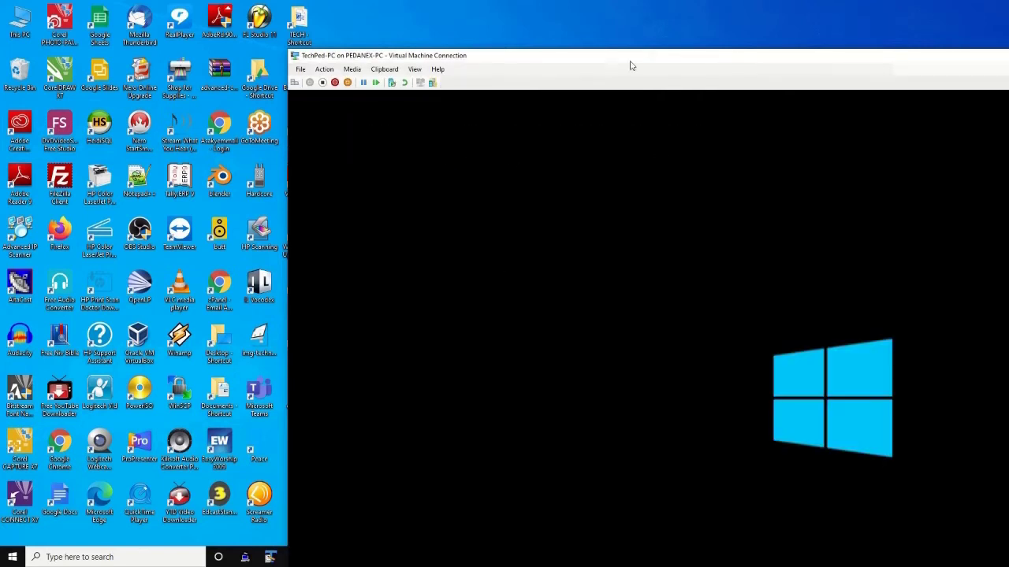
{"action": "left_click_drag", "start_coordinate": [594, 56], "coordinate": [434, 13]}
{"action": "left_click", "coordinate": [249, 27]}
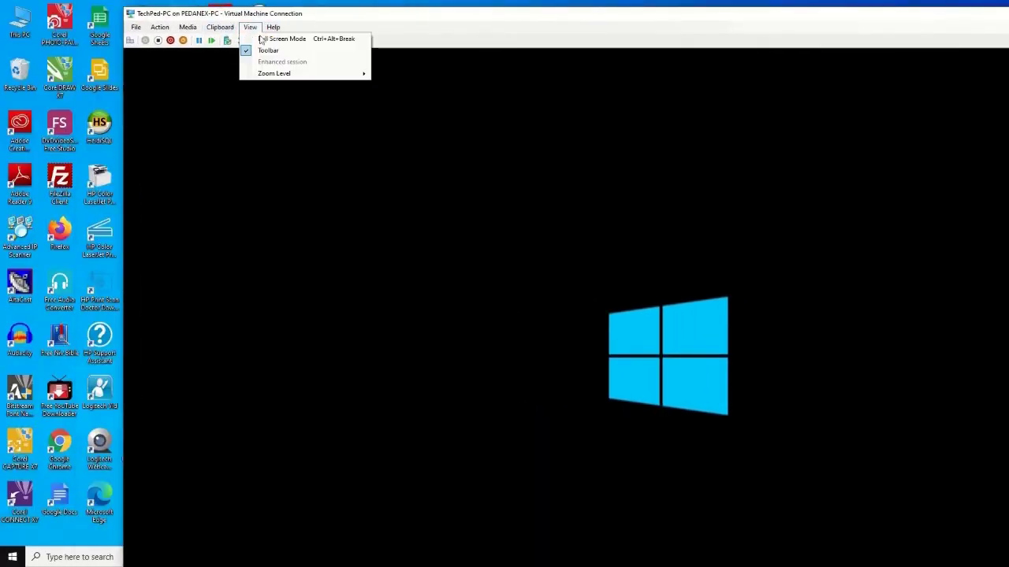
{"action": "mouse_move", "coordinate": [302, 73]}
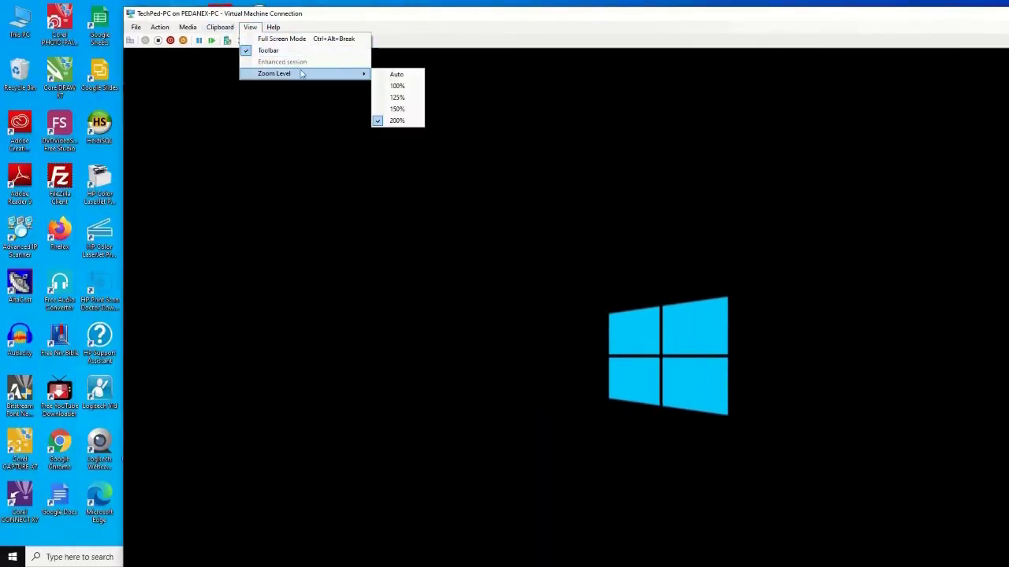
{"action": "left_click", "coordinate": [398, 108]}
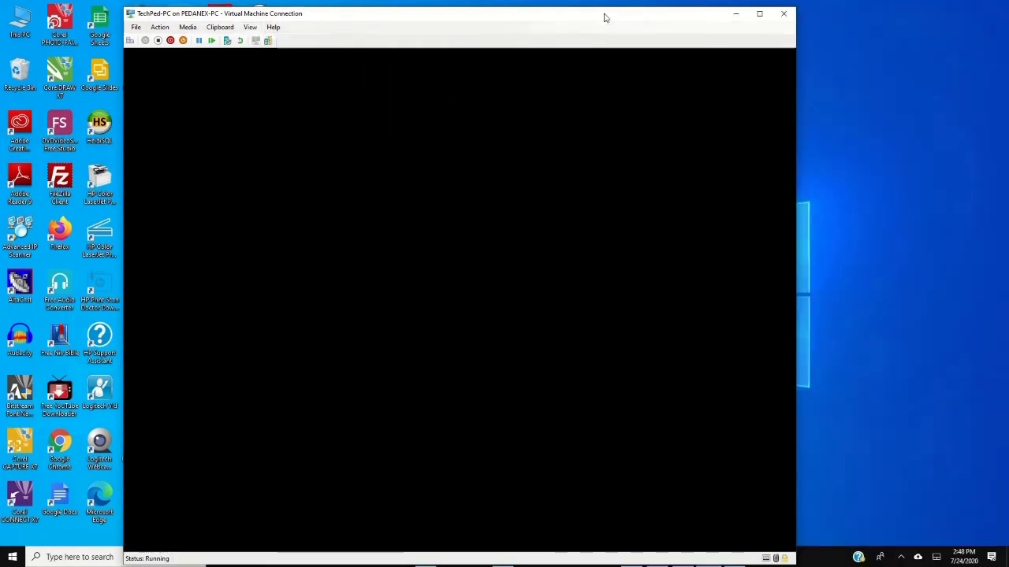
{"action": "left_click_drag", "start_coordinate": [605, 17], "coordinate": [696, 13]}
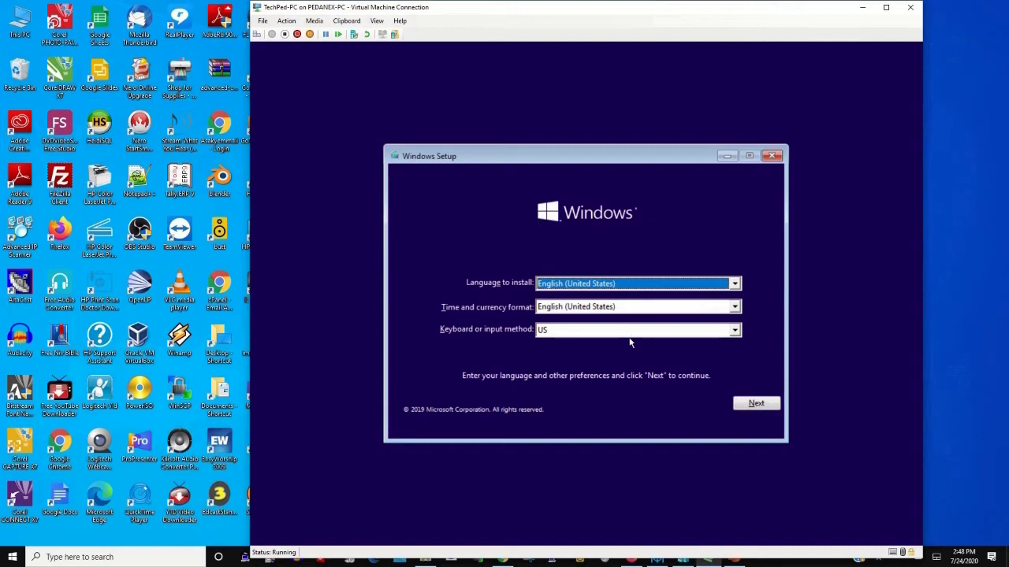
- Keep the English (United States) language settings and choose Install now
{"action": "left_click", "coordinate": [758, 405]}
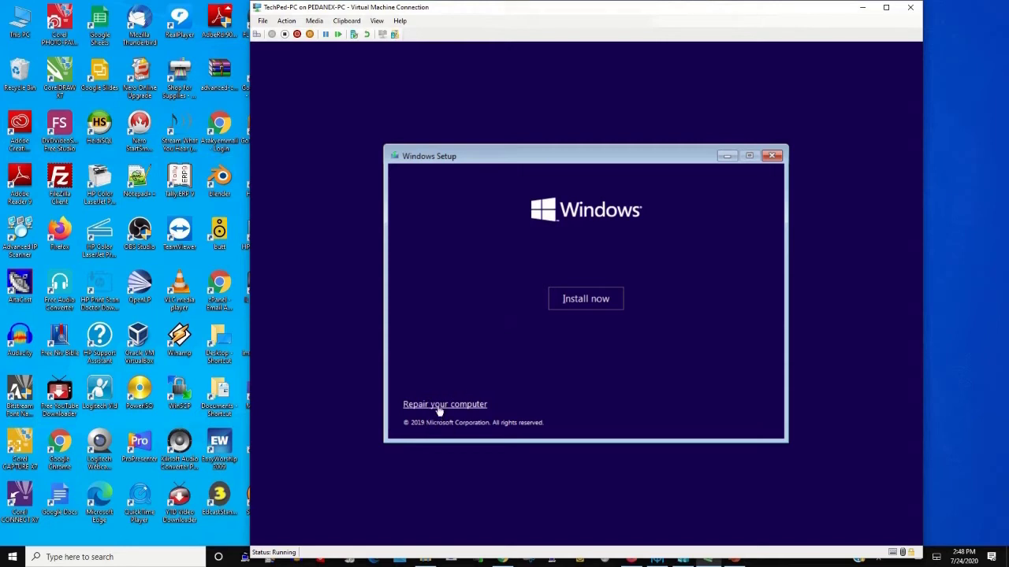
{"action": "left_click", "coordinate": [587, 299]}
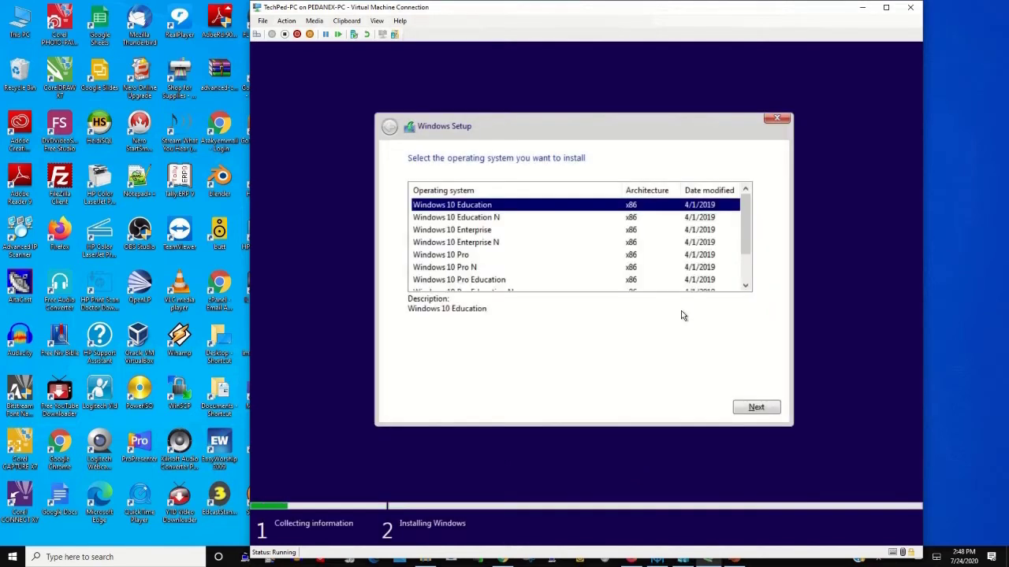
- Pick the Windows 10 Pro edition and accept the license terms
{"action": "left_click", "coordinate": [451, 255]}
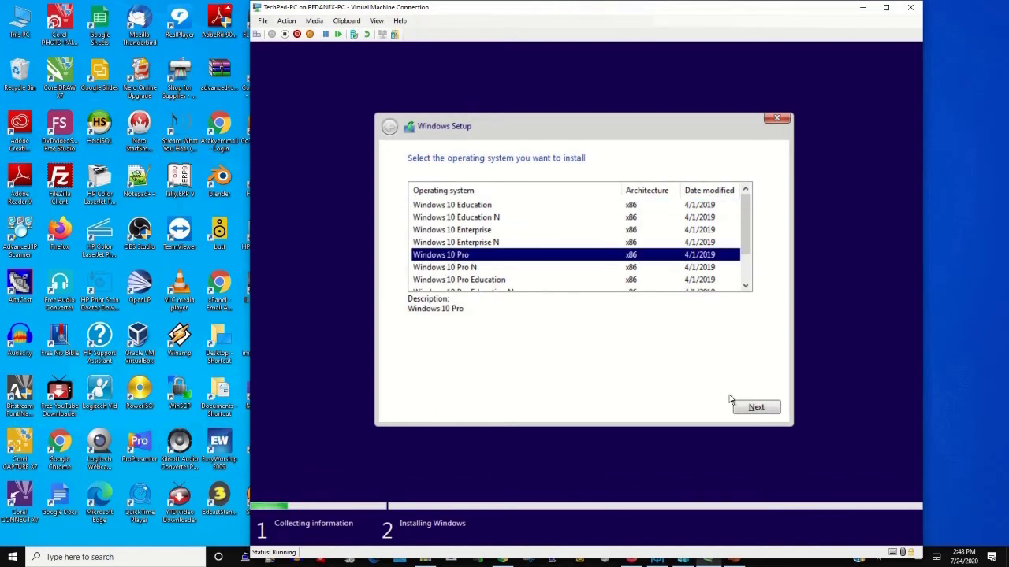
{"action": "left_click", "coordinate": [750, 407]}
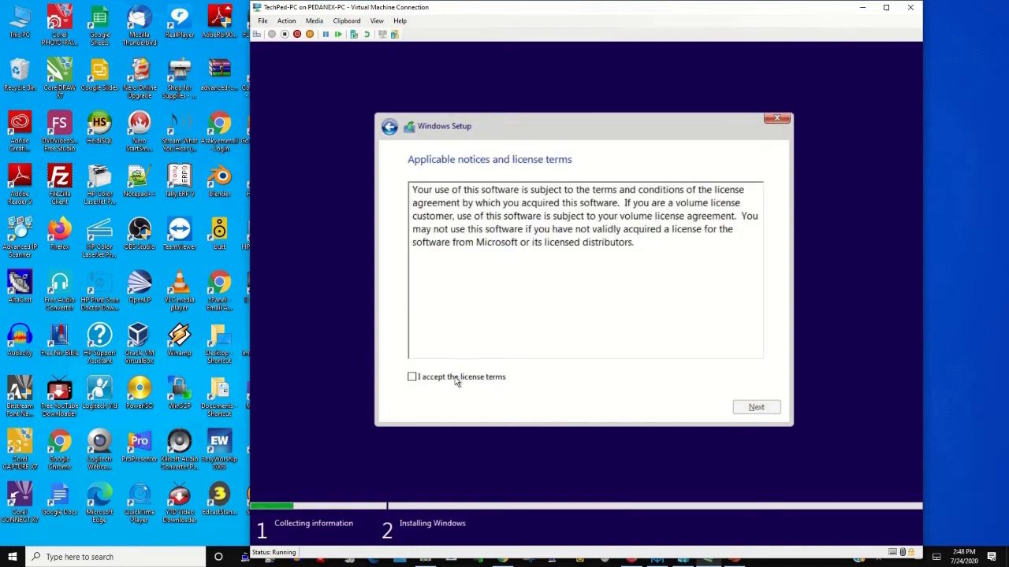
{"action": "left_click", "coordinate": [457, 377]}
{"action": "left_click", "coordinate": [752, 408]}
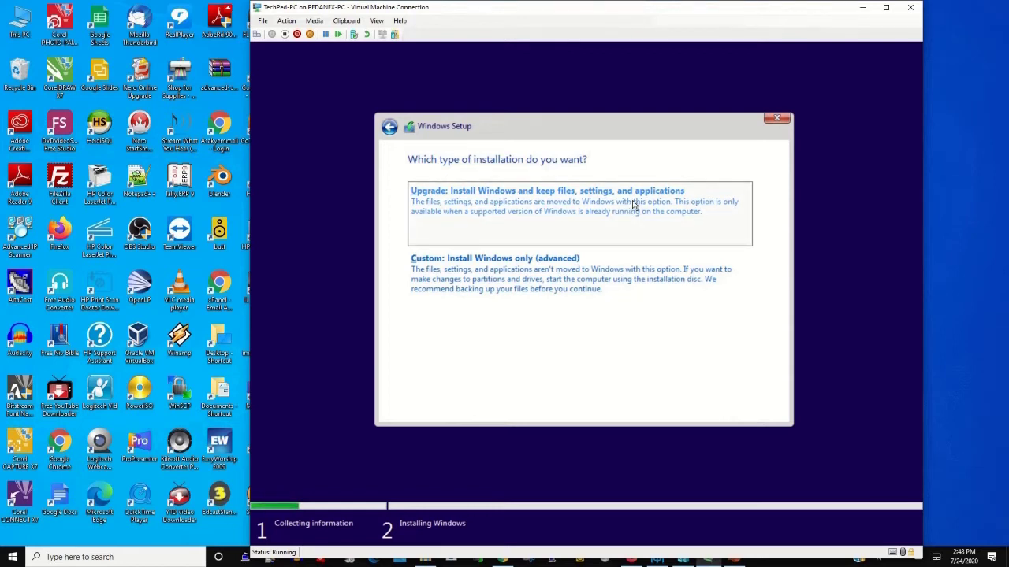
- Choose the Custom: Install Windows only (advanced) installation type
{"action": "left_click", "coordinate": [553, 282]}
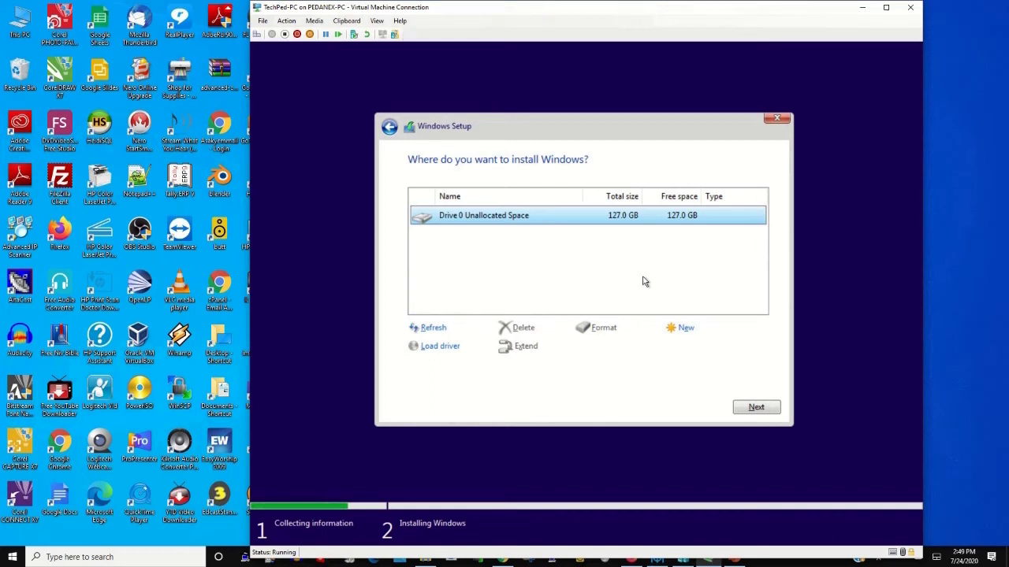
- Start a new partition on Drive 0 and edit its size to 10048 MB
{"action": "left_click", "coordinate": [691, 334]}
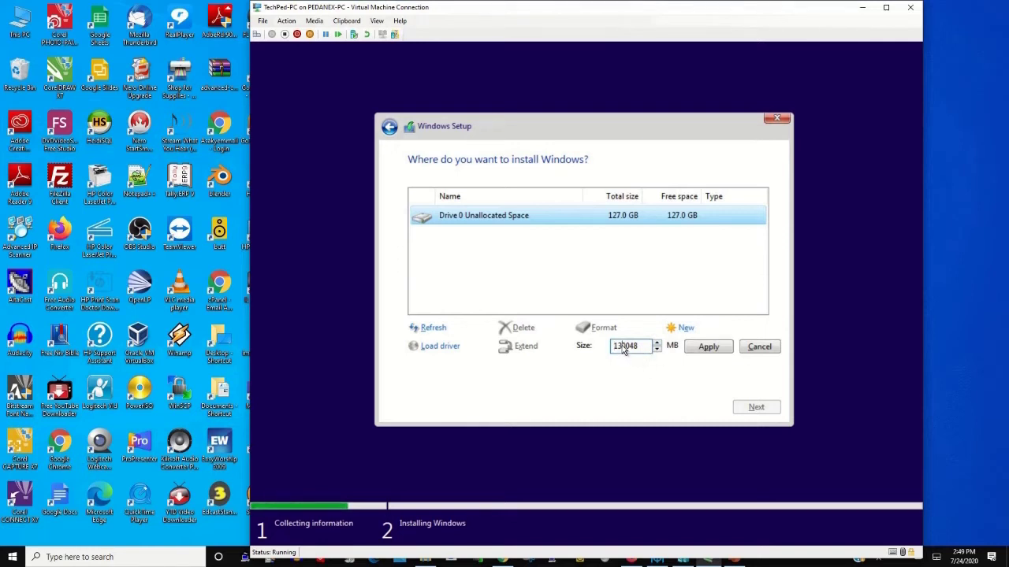
{"action": "left_click_drag", "start_coordinate": [624, 350], "coordinate": [597, 351]}
{"action": "left_click", "coordinate": [637, 351]}
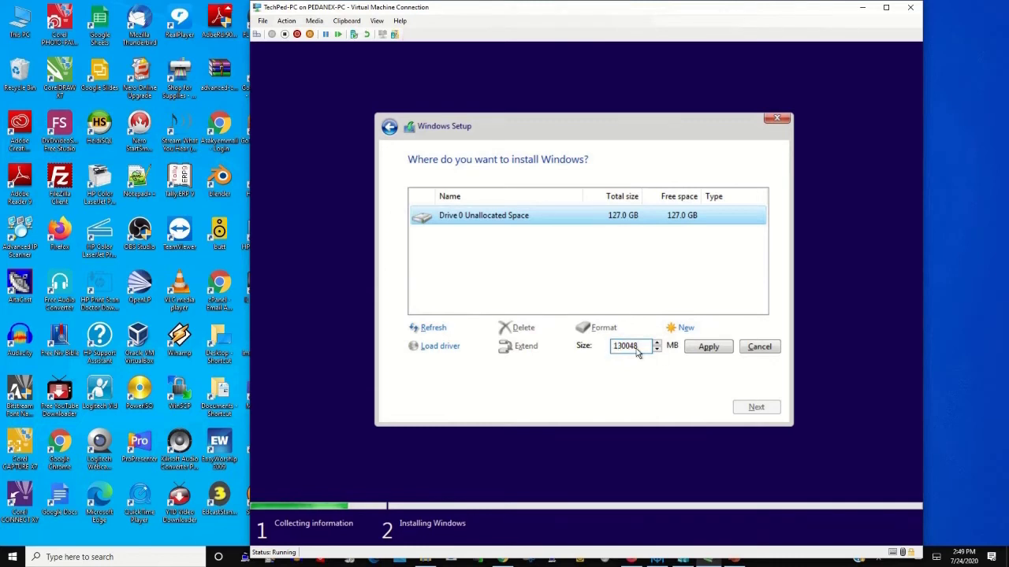
{"action": "left_click", "coordinate": [624, 347]}
{"action": "key", "text": "BackSpace"}
{"action": "key", "text": "BackSpace"}
{"action": "key", "text": "BackSpace"}
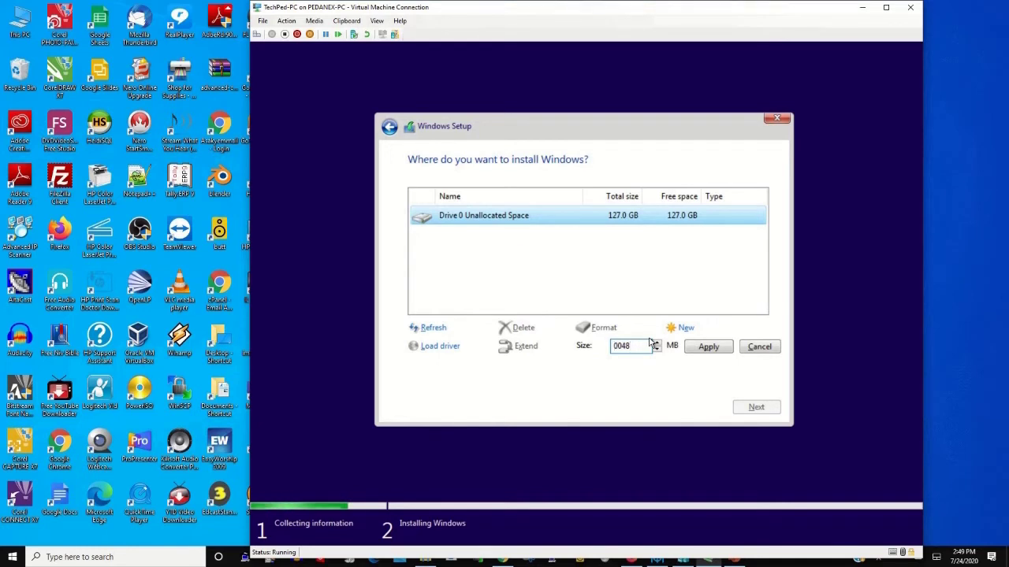
{"action": "double_click", "coordinate": [619, 351]}
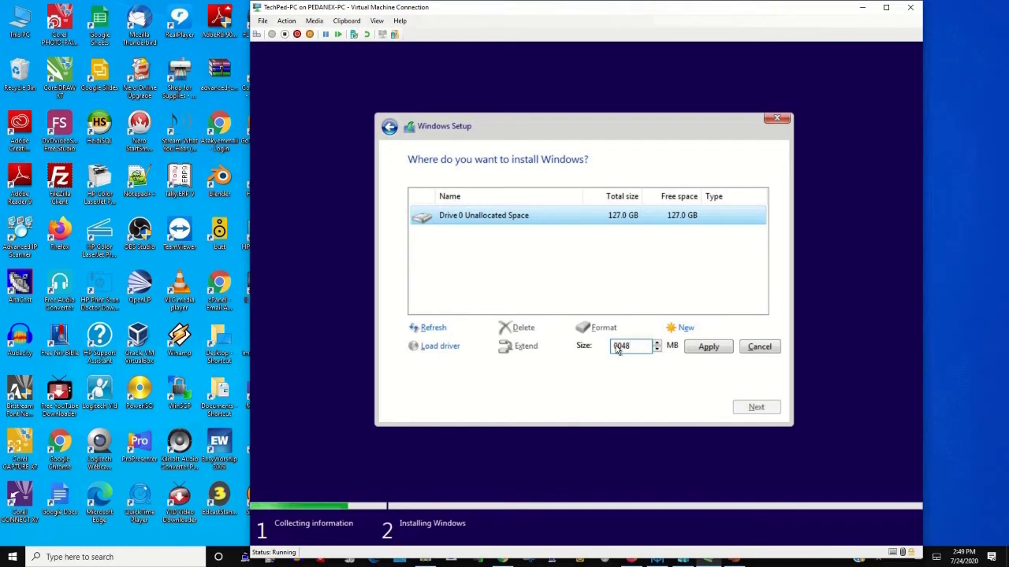
{"action": "type", "text": "1"}
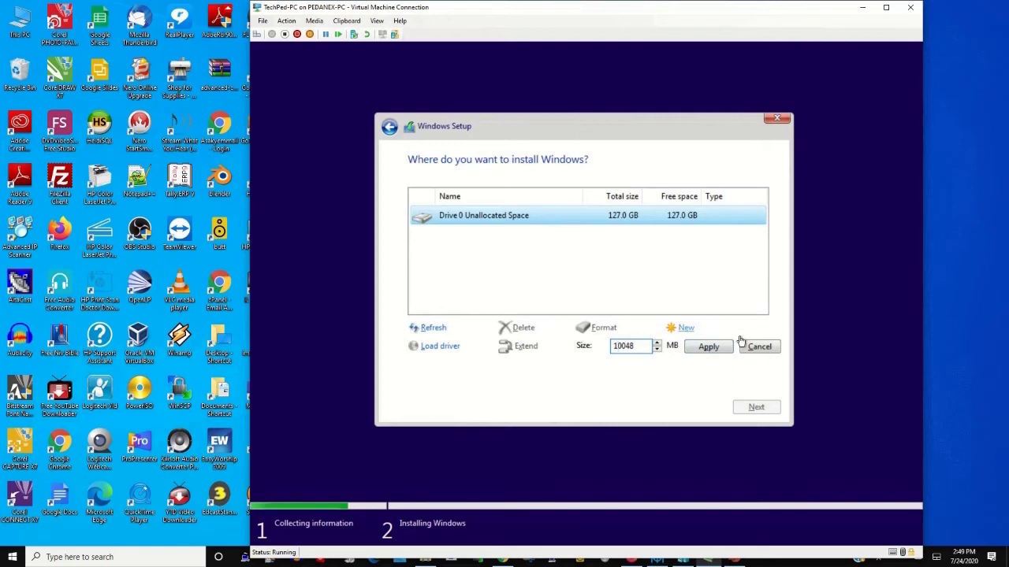
- Apply the partition, allow the extra system partitions, and install Windows onto it
{"action": "left_click", "coordinate": [711, 351]}
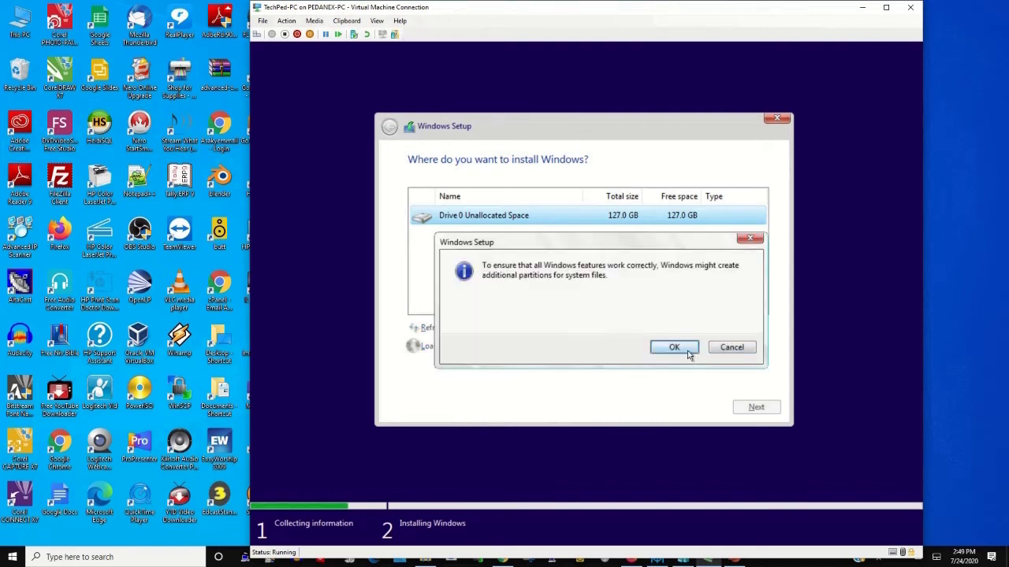
{"action": "left_click", "coordinate": [684, 351]}
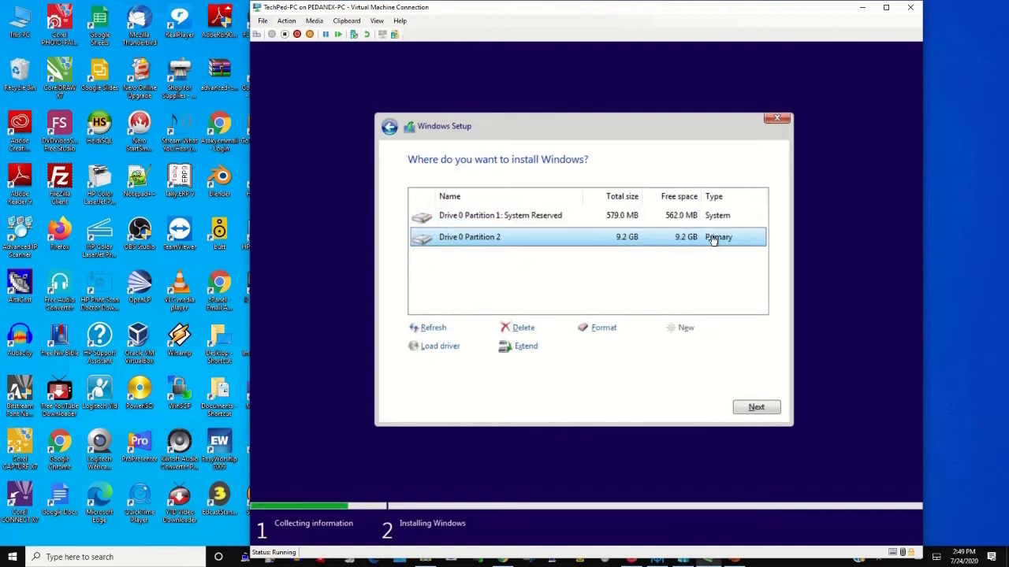
{"action": "left_click", "coordinate": [761, 413]}
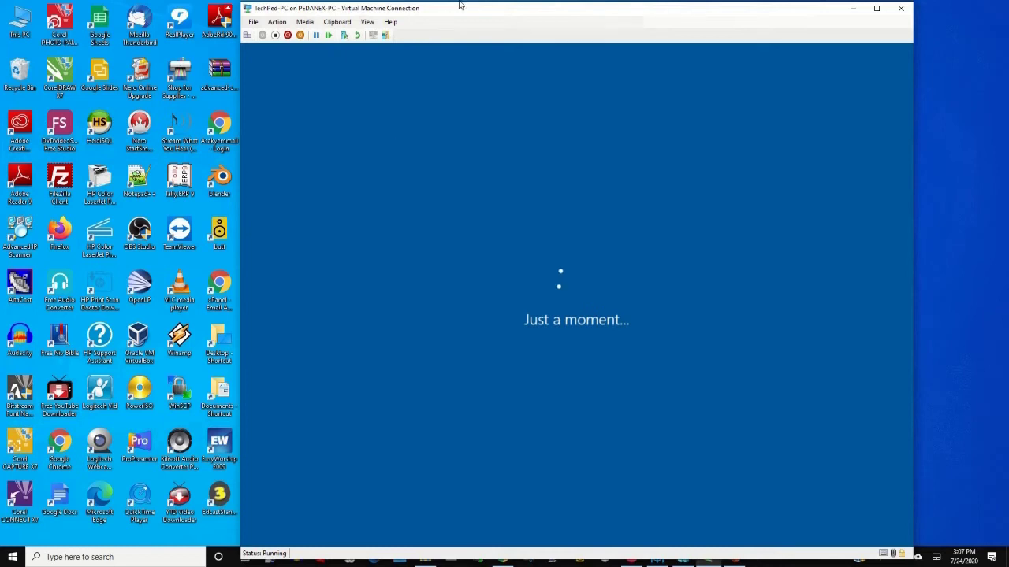
- After briefly trying United Arab Emirates, select and confirm United States as the region
{"action": "mouse_move", "coordinate": [493, 5]}
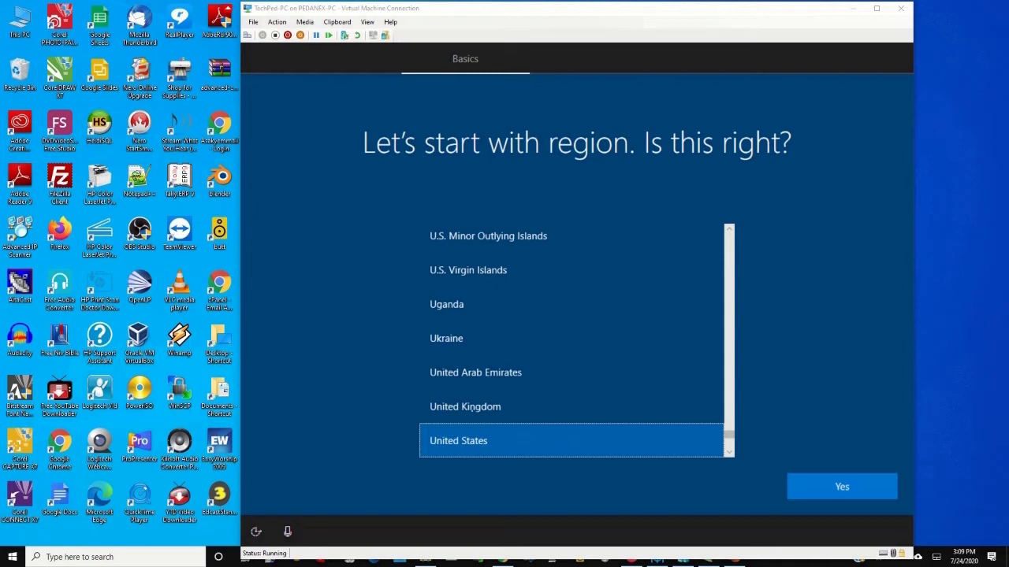
{"action": "left_click", "coordinate": [472, 408]}
{"action": "left_click", "coordinate": [488, 379]}
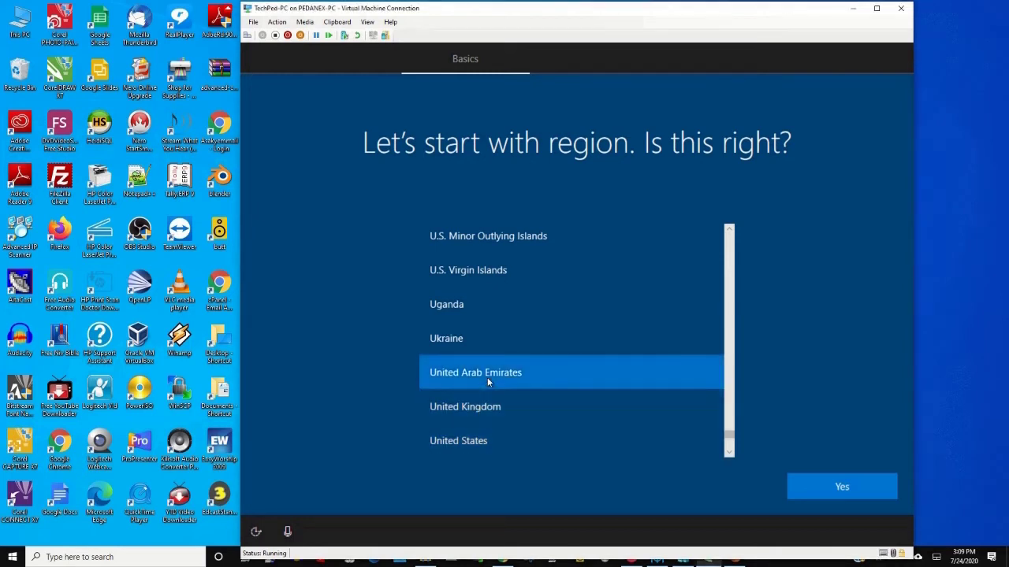
{"action": "left_click", "coordinate": [461, 443]}
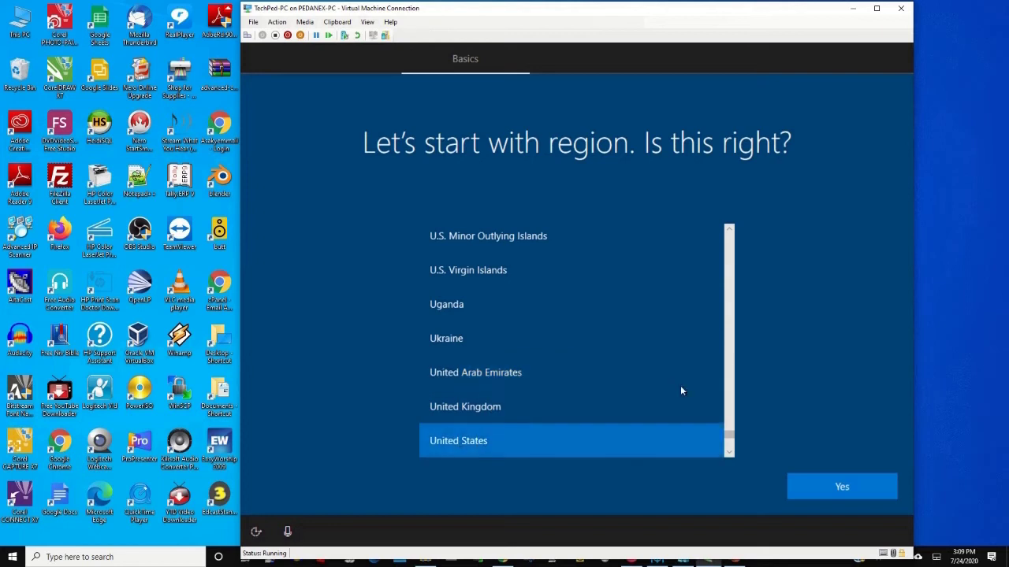
{"action": "left_click", "coordinate": [837, 486]}
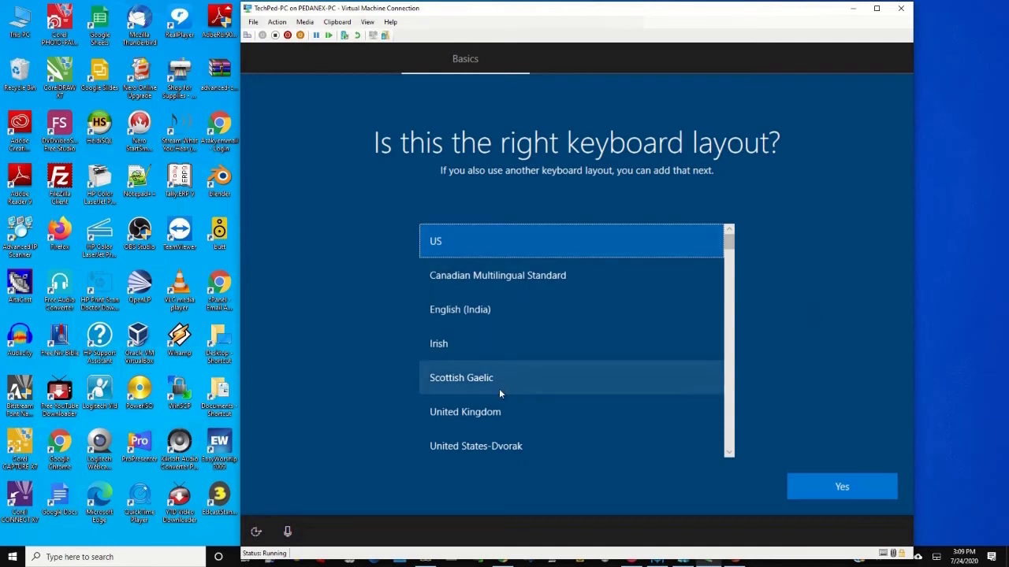
- Accept the US keyboard layout, choose to add a second layout, and pick its language
{"action": "left_click", "coordinate": [812, 482]}
{"action": "key", "text": "Return"}
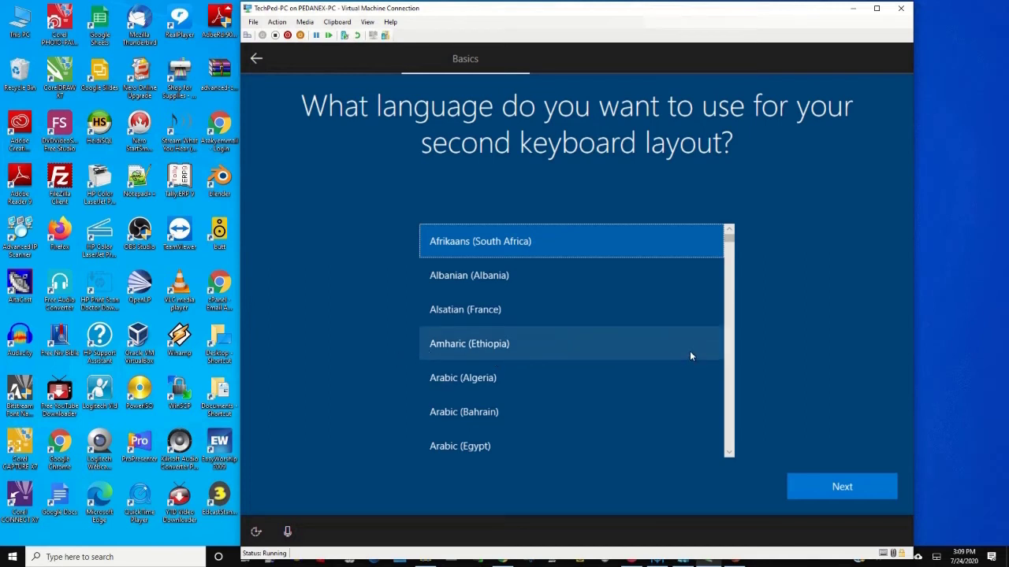
{"action": "scroll", "coordinate": [698, 344], "scroll_direction": "down", "scroll_amount": 4}
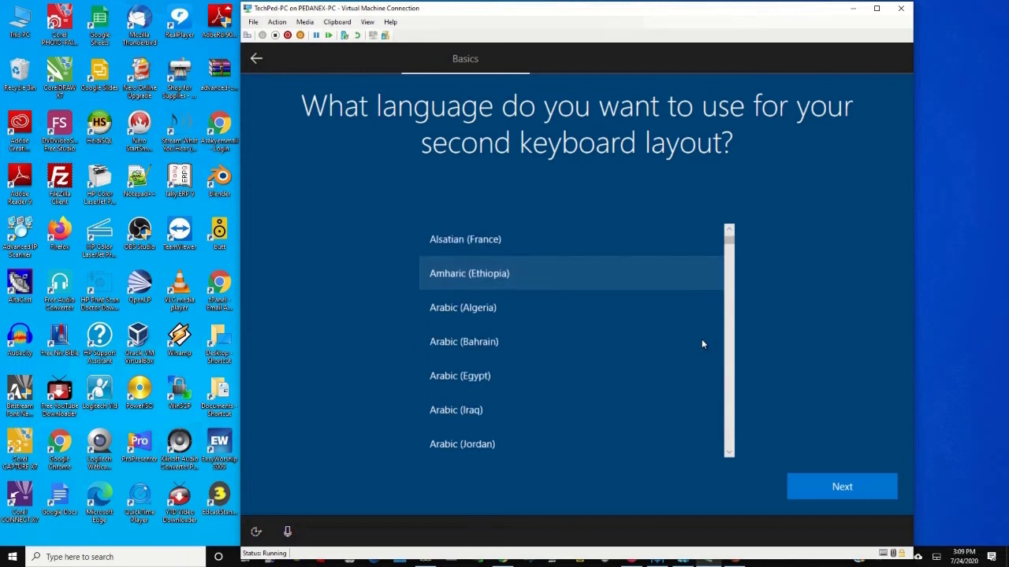
{"action": "scroll", "coordinate": [703, 344], "scroll_direction": "down", "scroll_amount": 5}
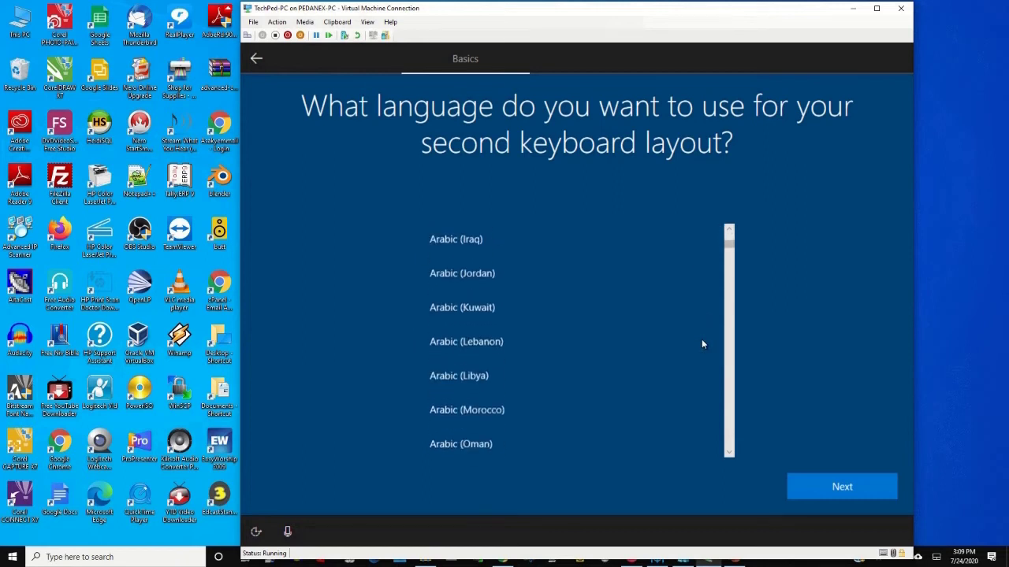
{"action": "scroll", "coordinate": [703, 344], "scroll_direction": "down", "scroll_amount": 3}
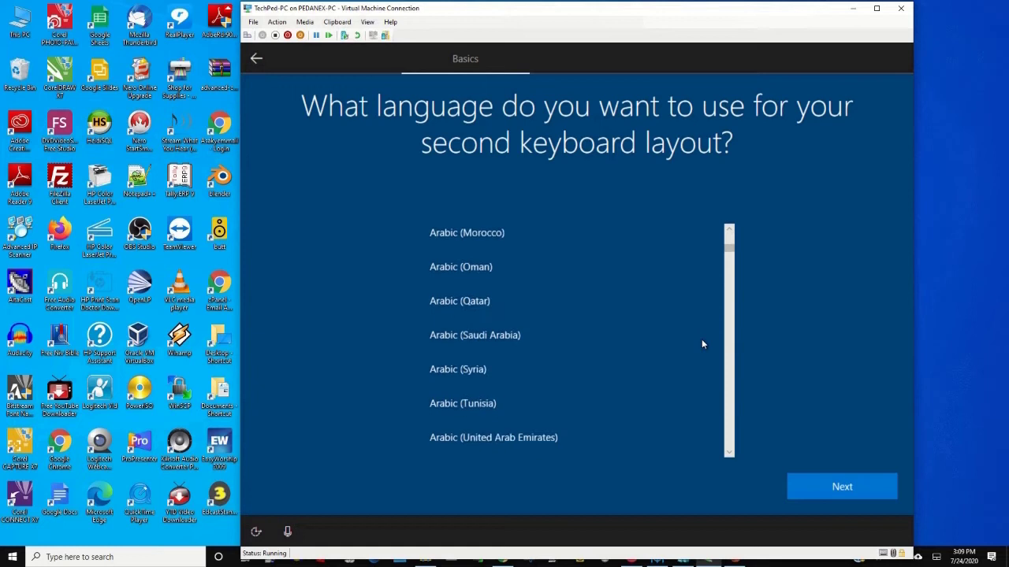
{"action": "scroll", "coordinate": [703, 344], "scroll_direction": "down", "scroll_amount": 5}
{"action": "scroll", "coordinate": [702, 342], "scroll_direction": "up", "scroll_amount": 4}
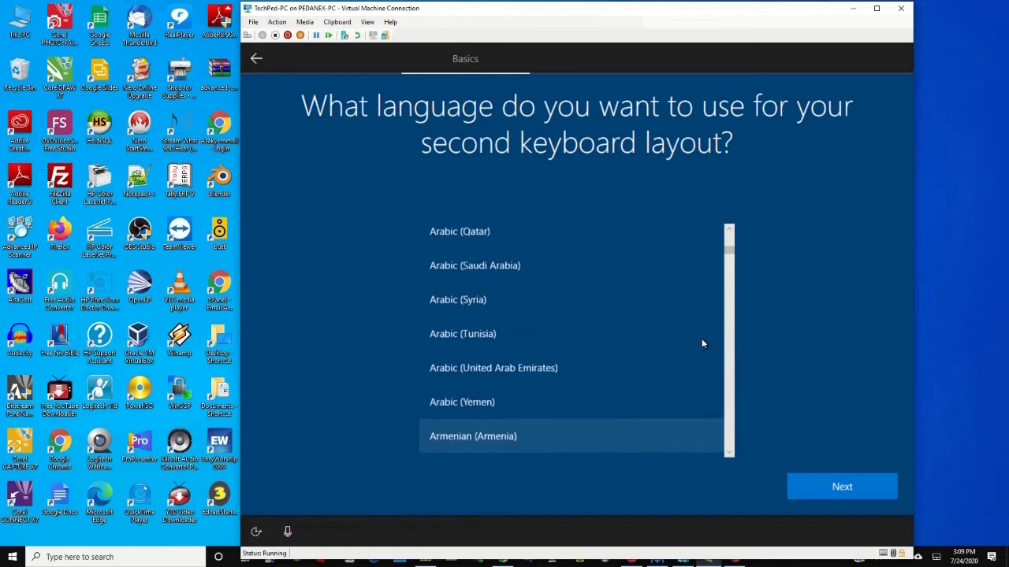
{"action": "mouse_move", "coordinate": [735, 253]}
{"action": "left_mouse_down"}
{"action": "mouse_move", "coordinate": [734, 237]}
{"action": "mouse_move", "coordinate": [736, 266]}
{"action": "left_mouse_up"}
{"action": "scroll", "coordinate": [662, 307], "scroll_direction": "down", "scroll_amount": 5}
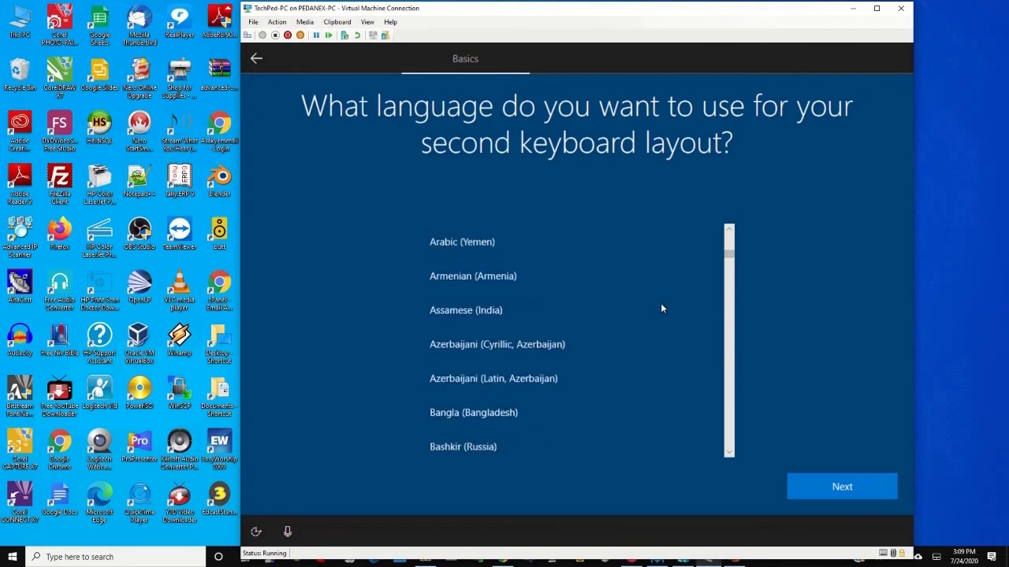
{"action": "scroll", "coordinate": [661, 308], "scroll_direction": "down", "scroll_amount": 3}
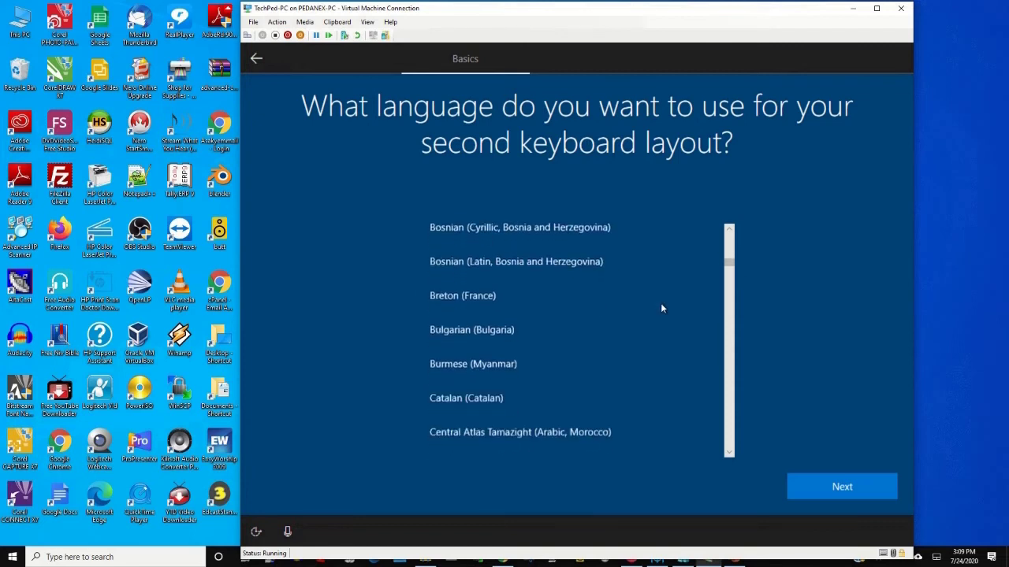
{"action": "scroll", "coordinate": [662, 306], "scroll_direction": "down", "scroll_amount": 3}
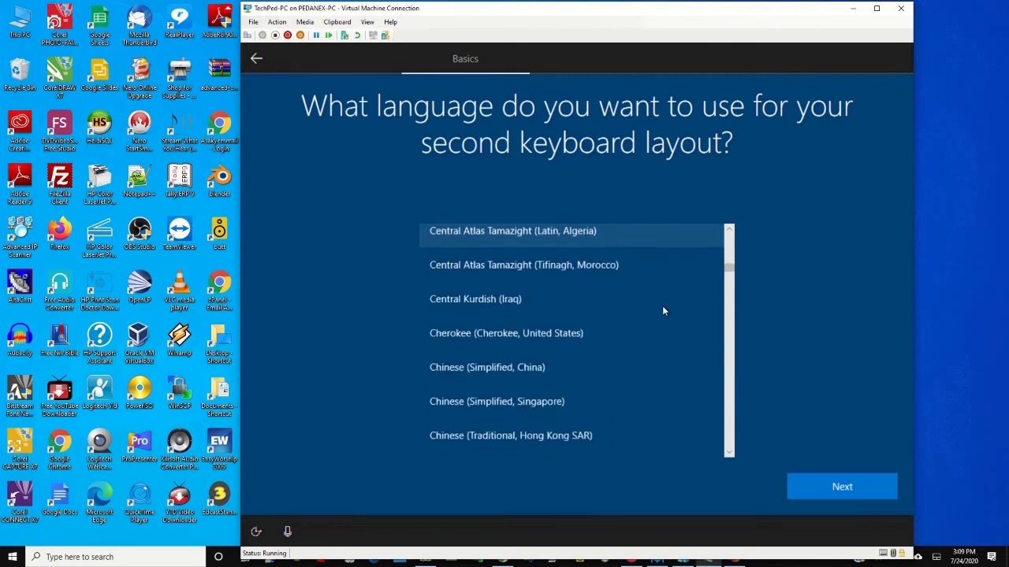
{"action": "left_click", "coordinate": [843, 489]}
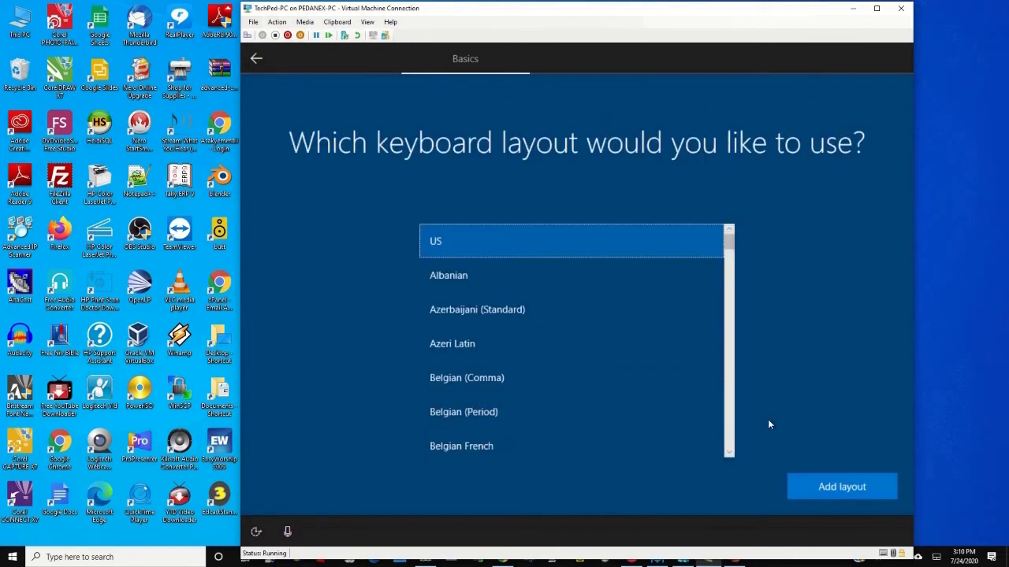
- Add the chosen second keyboard layout and wait for the setup-type page
{"action": "left_click", "coordinate": [839, 487]}
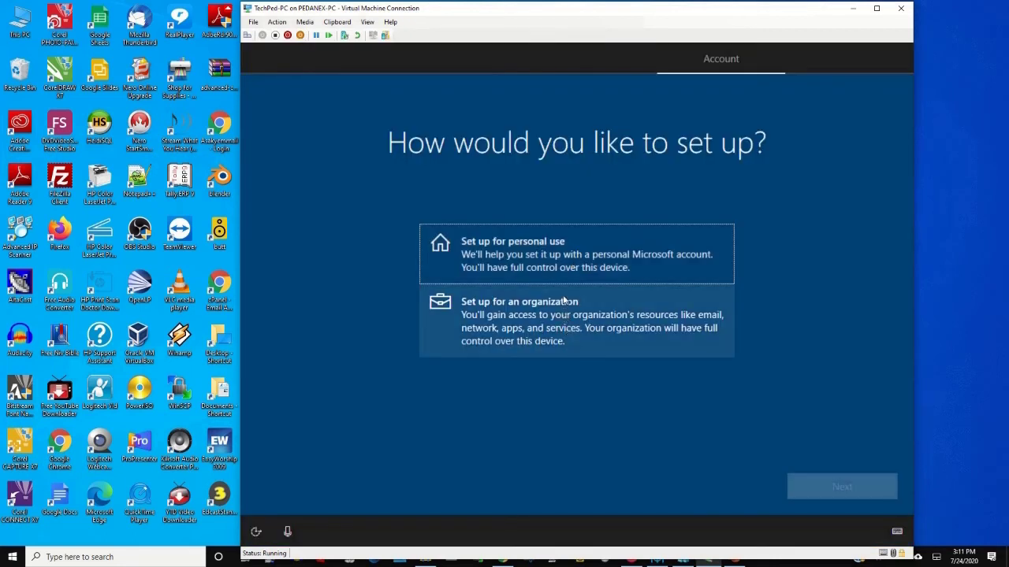
- Choose 'Set up for personal use' and continue
{"action": "left_click", "coordinate": [569, 254]}
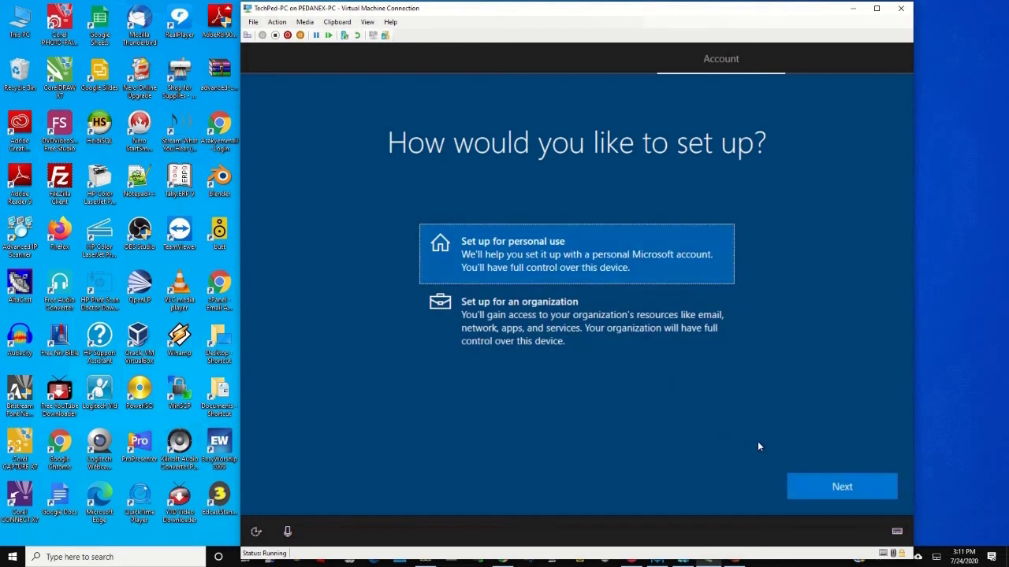
{"action": "left_click", "coordinate": [839, 488]}
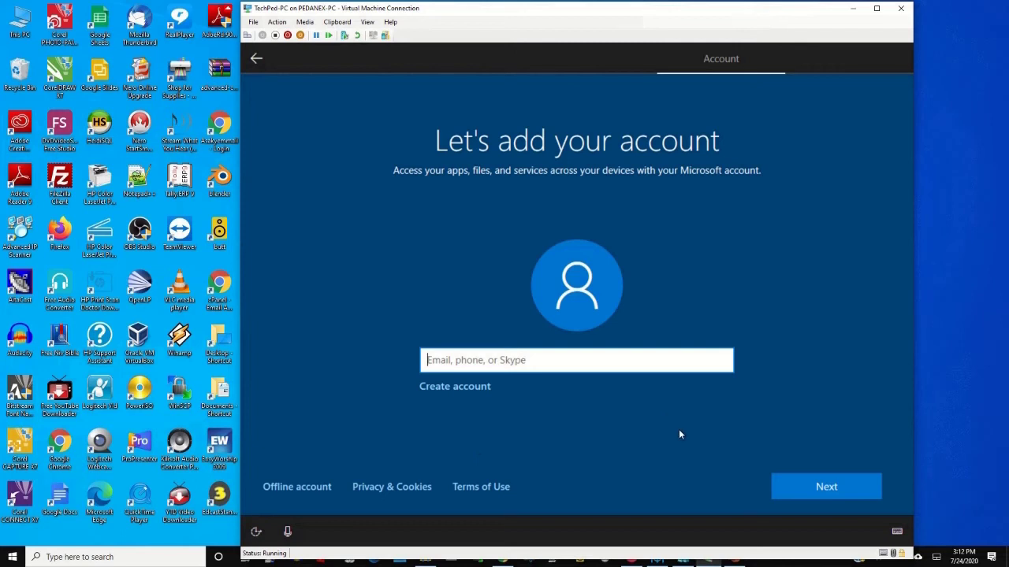
- Leave the Microsoft account field empty and switch to an offline account
{"action": "left_click", "coordinate": [836, 492]}
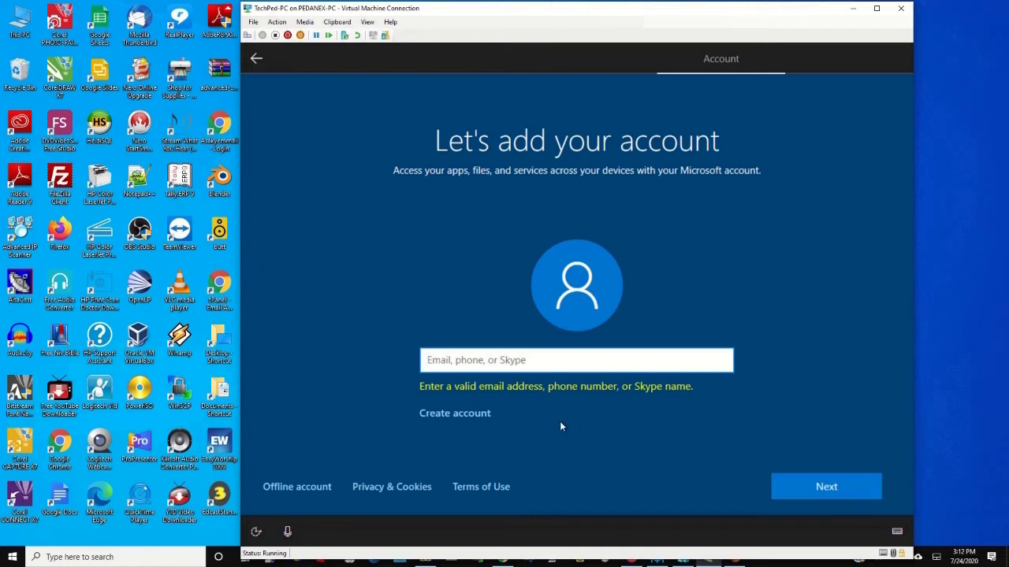
{"action": "left_click", "coordinate": [310, 490]}
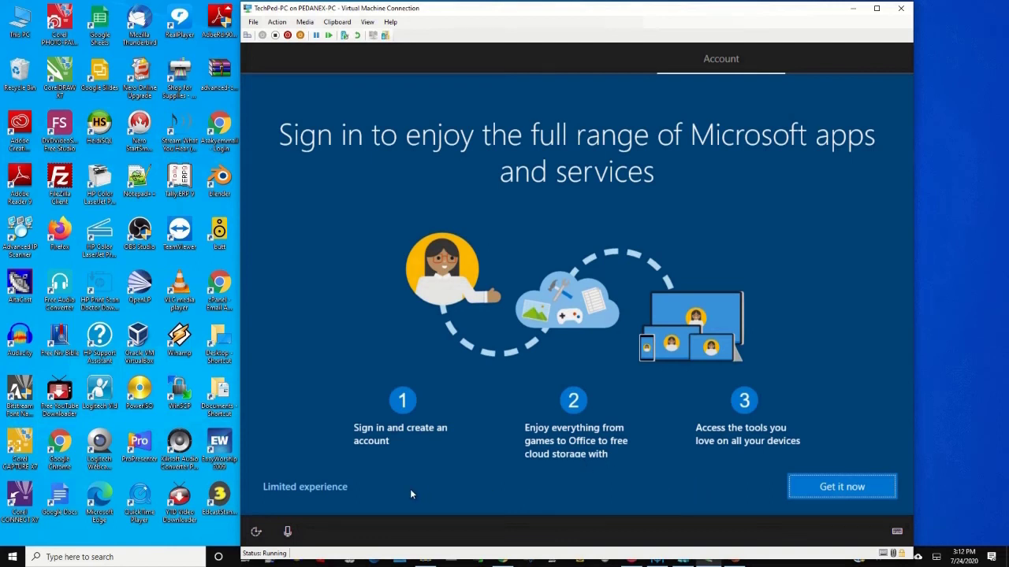
- Skip the Microsoft account sign-in by choosing 'Limited experience'
{"action": "left_click", "coordinate": [334, 492]}
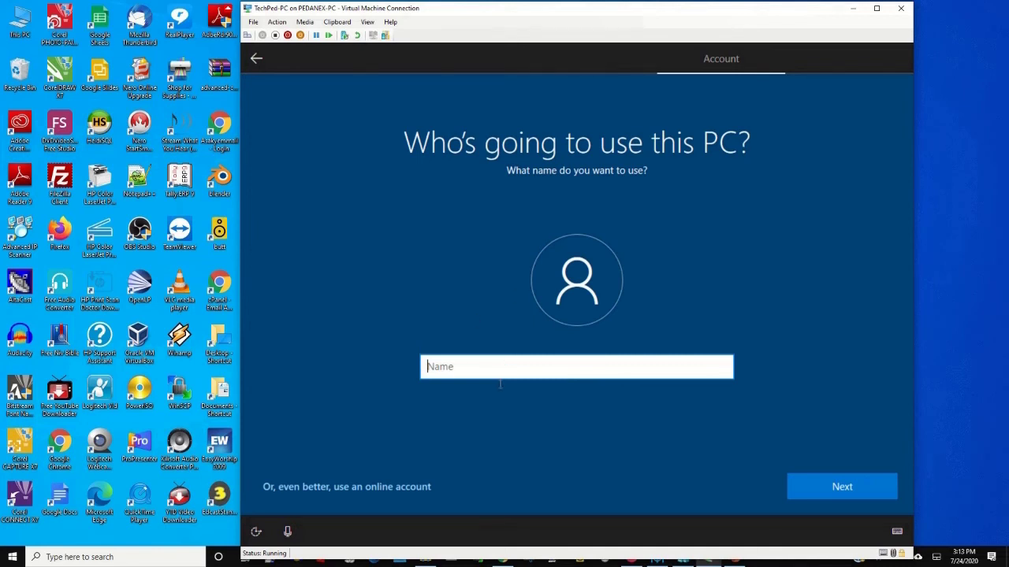
- Enter the local account's user name, fixing the initial typo, and continue
{"action": "type", "text": "EEde"}
{"action": "key", "text": "BackSpace"}
{"action": "key", "text": "BackSpace"}
{"action": "key", "text": "BackSpace"}
{"action": "key", "text": "BackSpace"}
{"action": "type", "text": "Edwin"}
{"action": "left_click", "coordinate": [838, 488]}
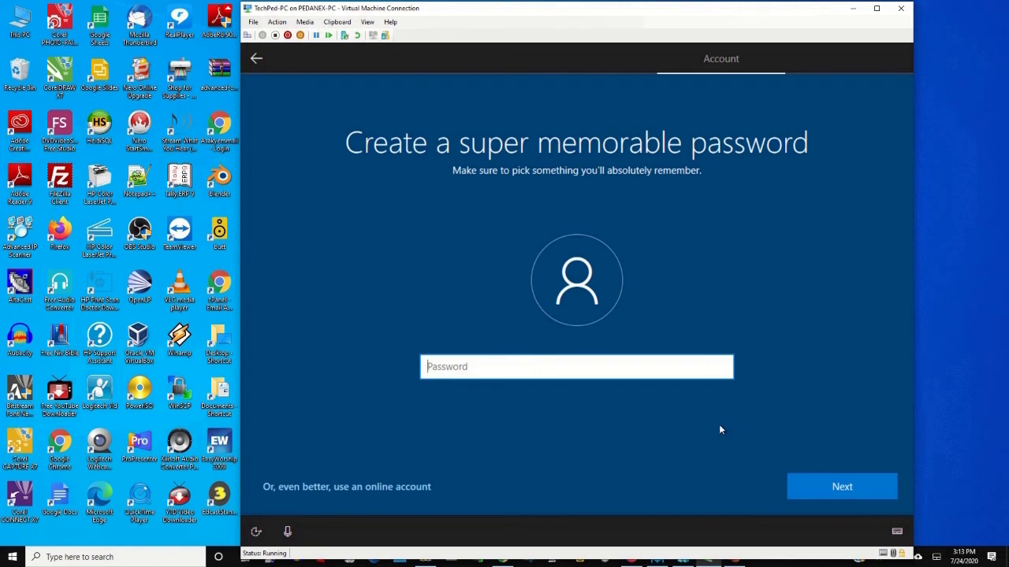
- Create the local account password and confirm it by entering it again
{"action": "type", "text": "•••••••••••"}
{"action": "left_click", "coordinate": [851, 487]}
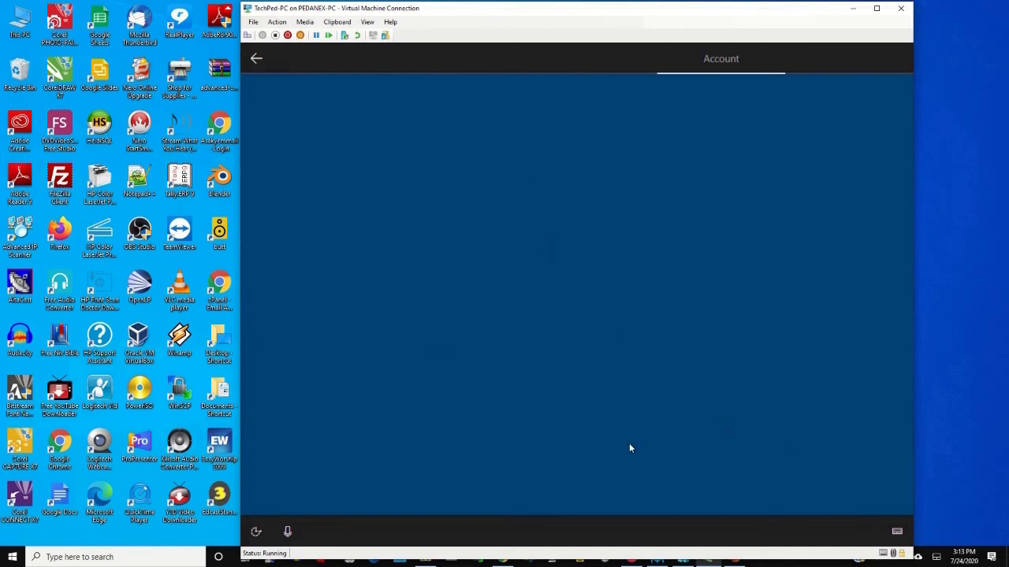
{"action": "type", "text": "••••••••"}
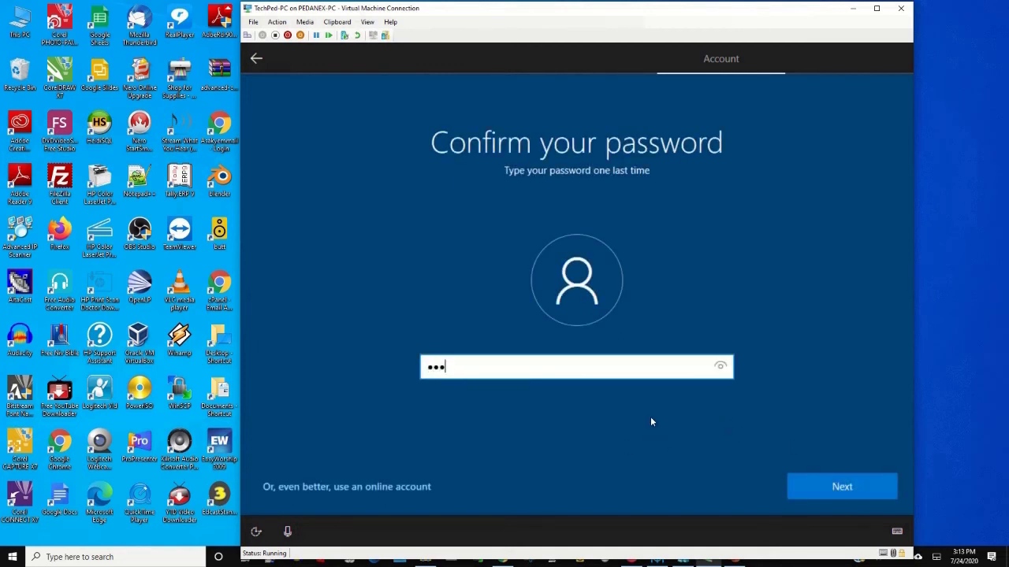
{"action": "type", "text": "•••"}
{"action": "left_click", "coordinate": [849, 495]}
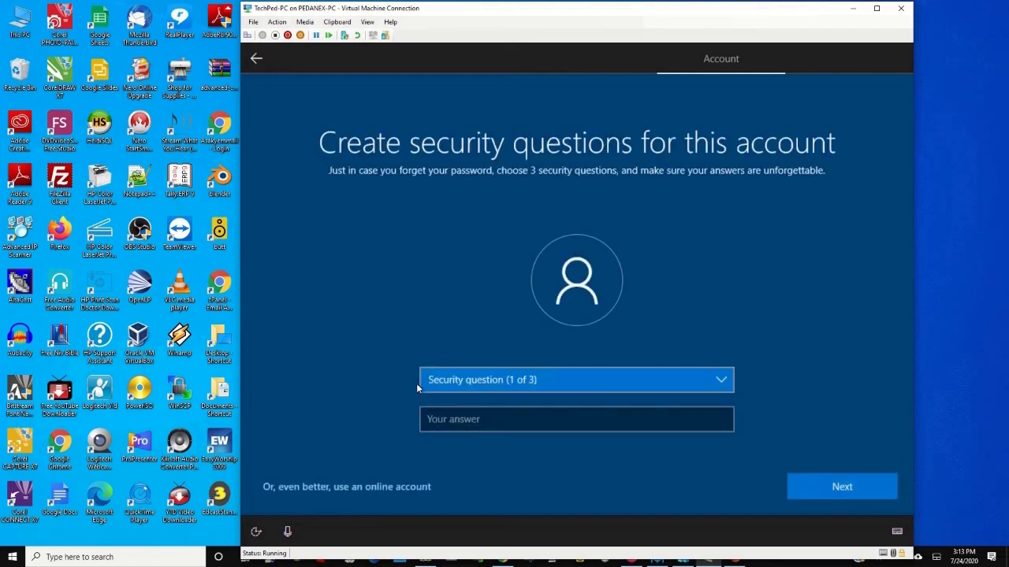
- Set the first security question to the childhood nickname one and enter its answer
{"action": "left_click", "coordinate": [607, 387]}
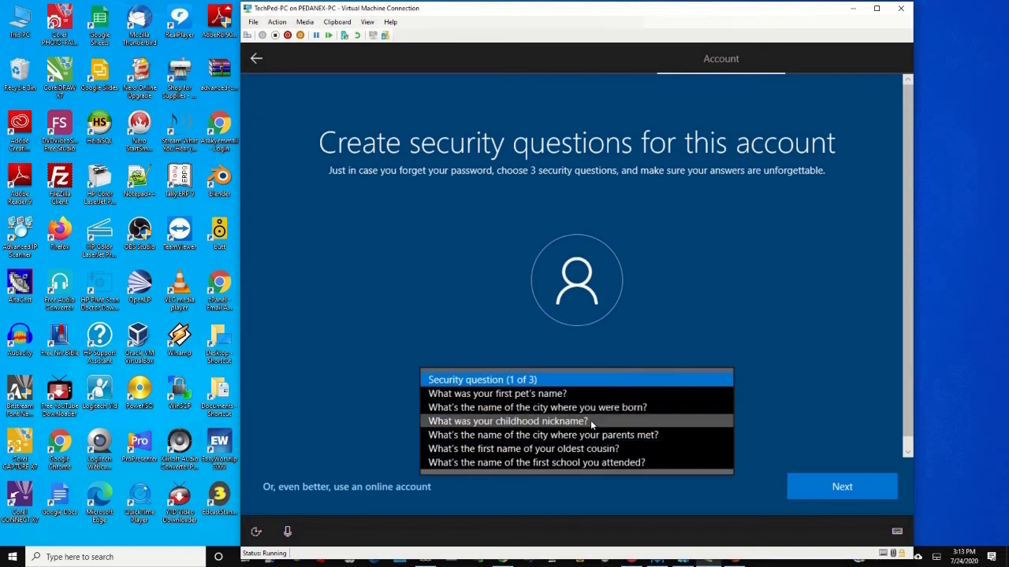
{"action": "left_click", "coordinate": [591, 420]}
{"action": "left_click", "coordinate": [606, 424]}
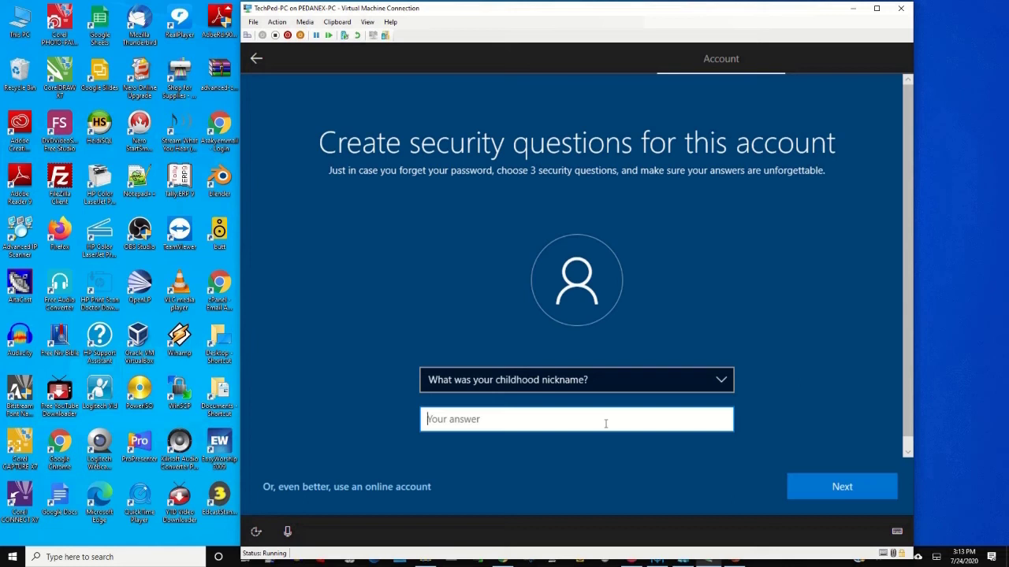
{"action": "type", "text": "ed"}
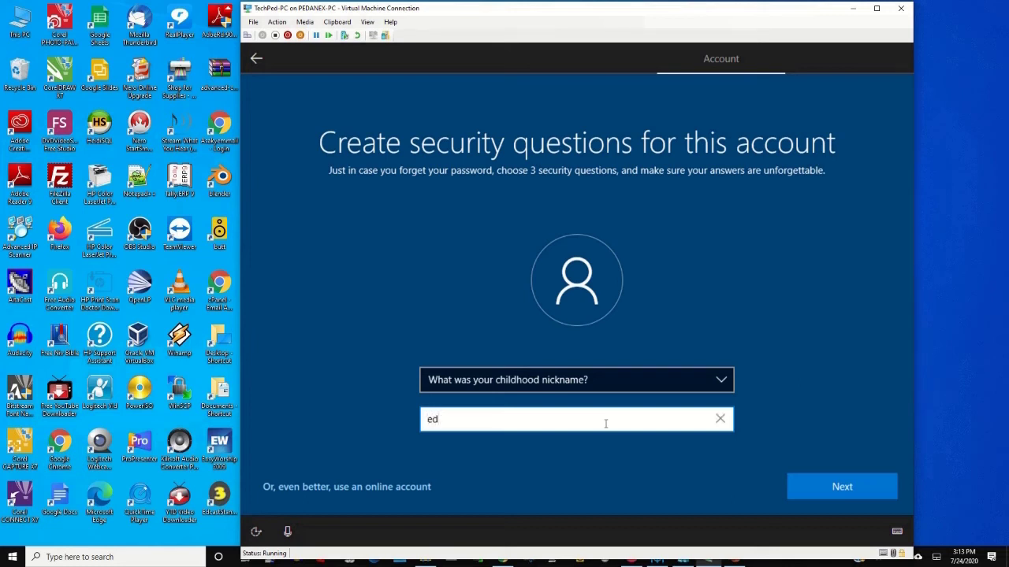
{"action": "type", "text": "din"}
{"action": "key", "text": "BackSpace"}
{"action": "key", "text": "BackSpace"}
{"action": "type", "text": "w"}
{"action": "left_click", "coordinate": [837, 488]}
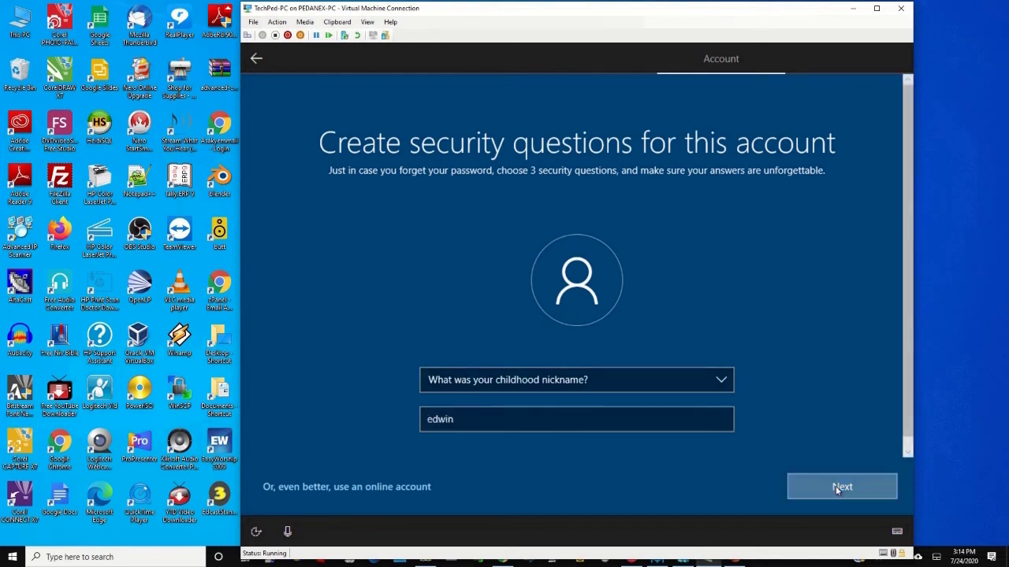
- Set the second security question to 'What was your first pet's name?' and answer it
{"action": "left_click", "coordinate": [718, 384]}
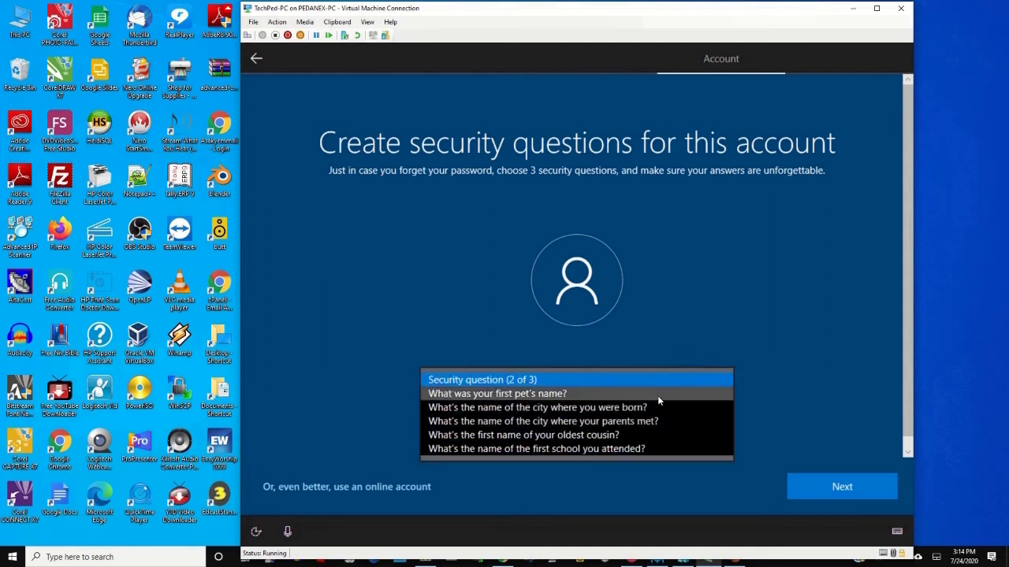
{"action": "left_click", "coordinate": [657, 396]}
{"action": "left_click", "coordinate": [562, 424]}
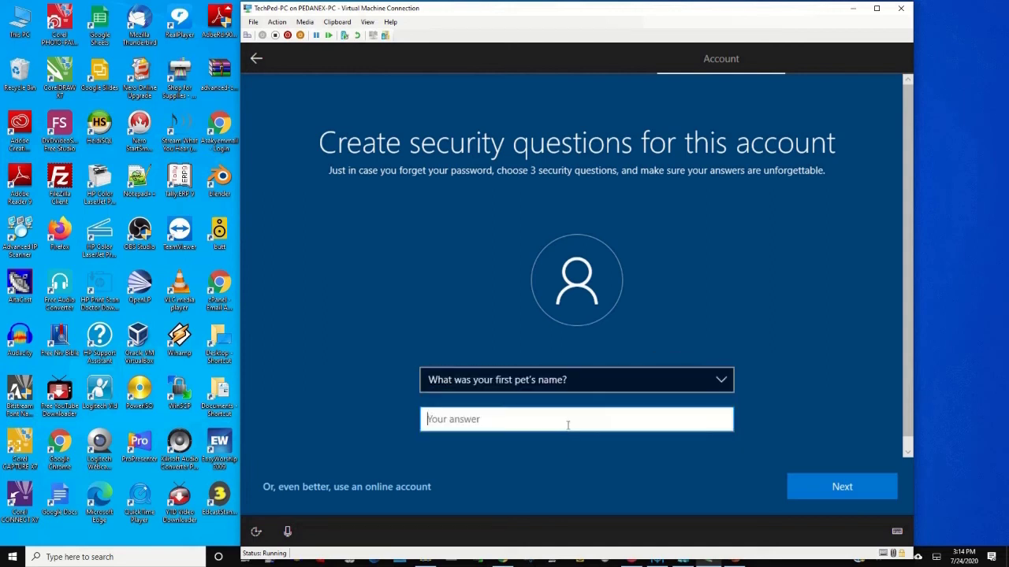
{"action": "type", "text": "s"}
{"action": "key", "text": "BackSpace"}
{"action": "key", "text": "BackSpace"}
{"action": "key", "text": "BackSpace"}
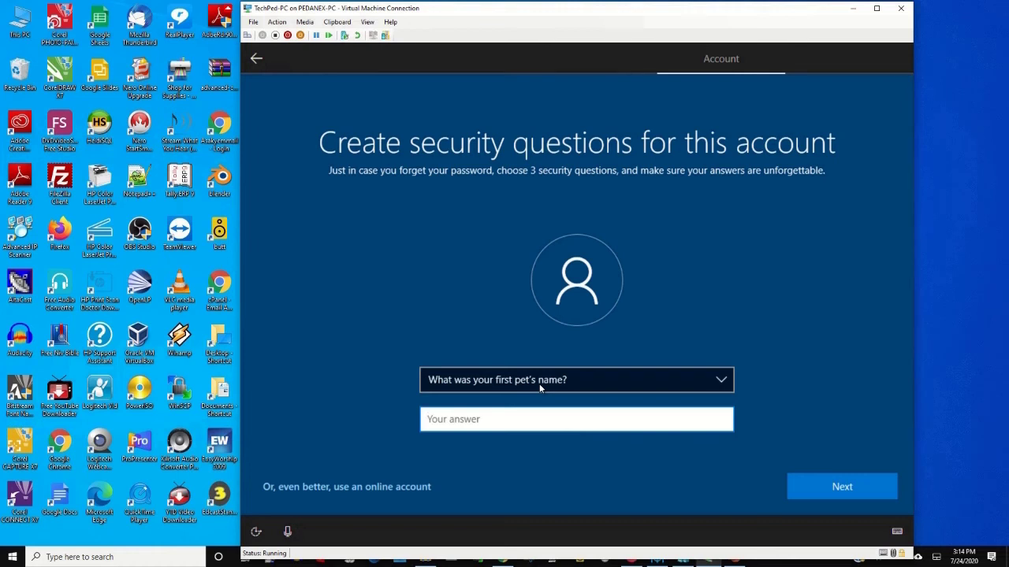
{"action": "type", "text": "tin"}
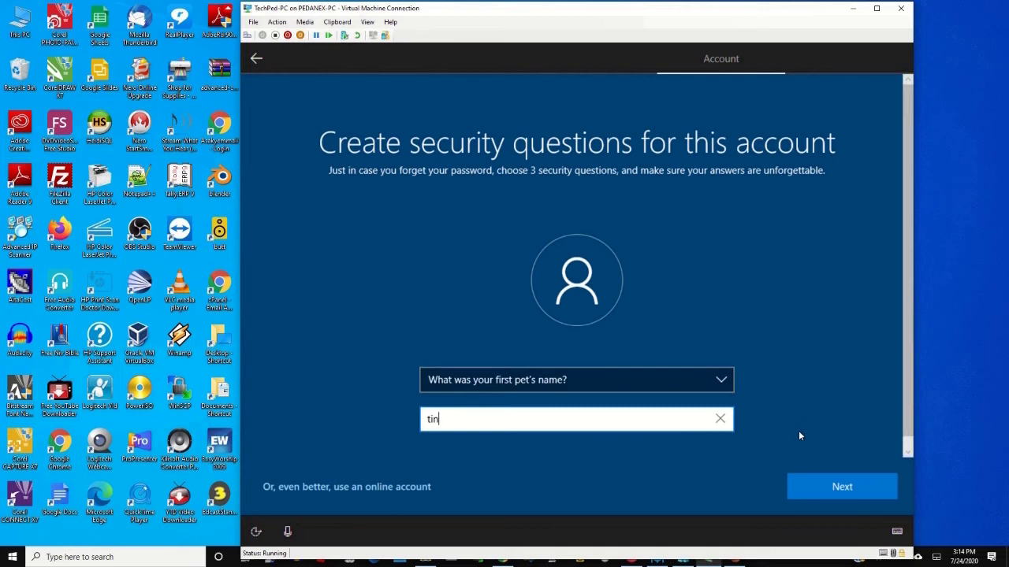
{"action": "left_click", "coordinate": [839, 495]}
- Choose the birth-city question as the third security question, answer it, and submit
{"action": "left_click", "coordinate": [718, 387]}
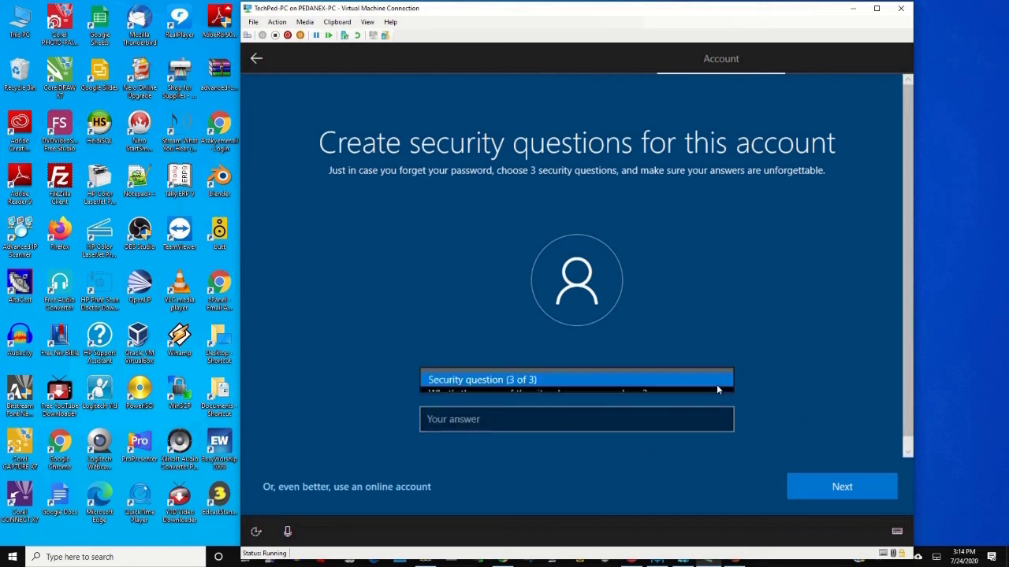
{"action": "key", "text": "Return"}
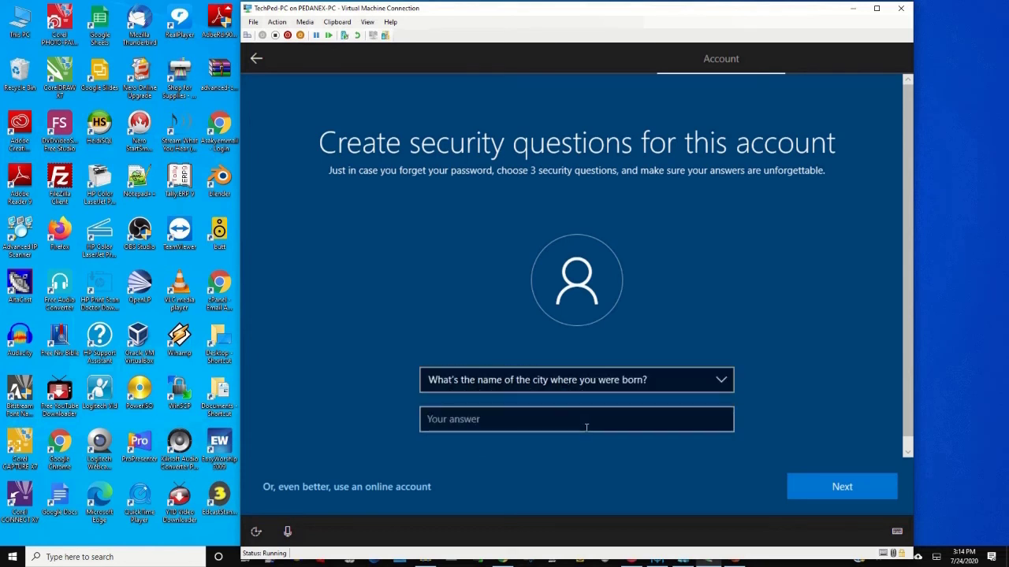
{"action": "type", "text": "us"}
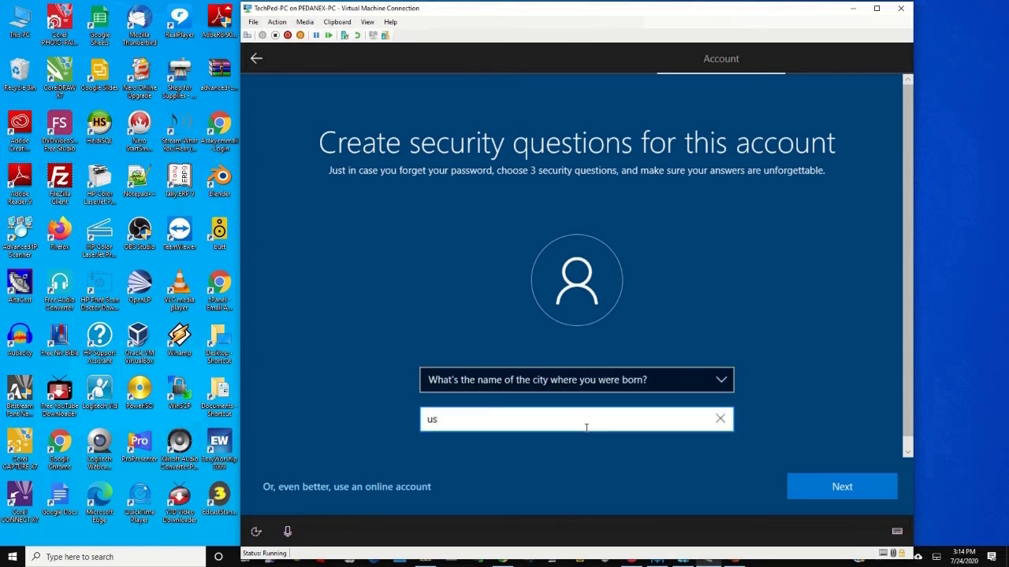
{"action": "left_click", "coordinate": [835, 479]}
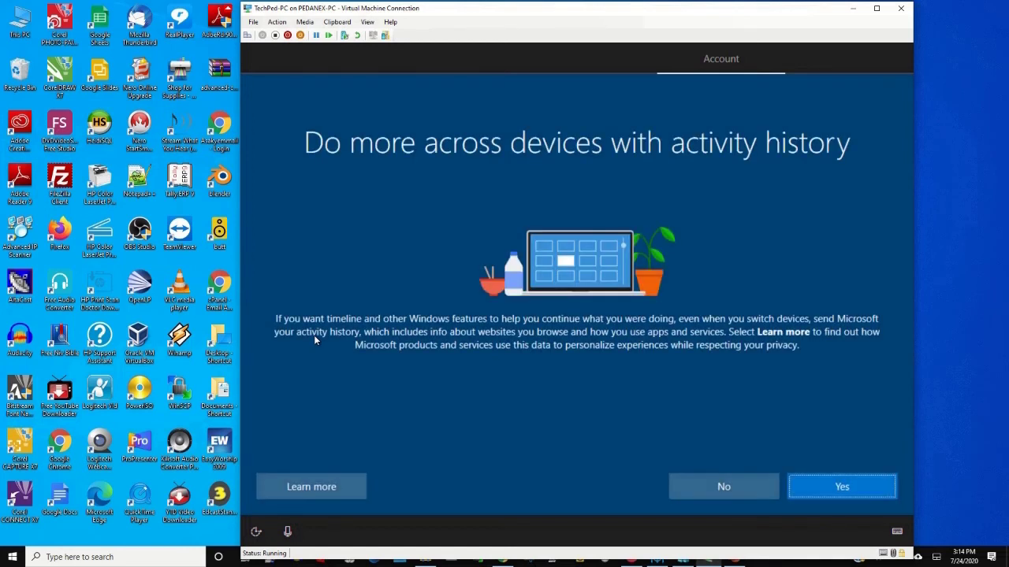
- Decline activity history, accept Cortana, and accept the default privacy settings
{"action": "left_click", "coordinate": [750, 492]}
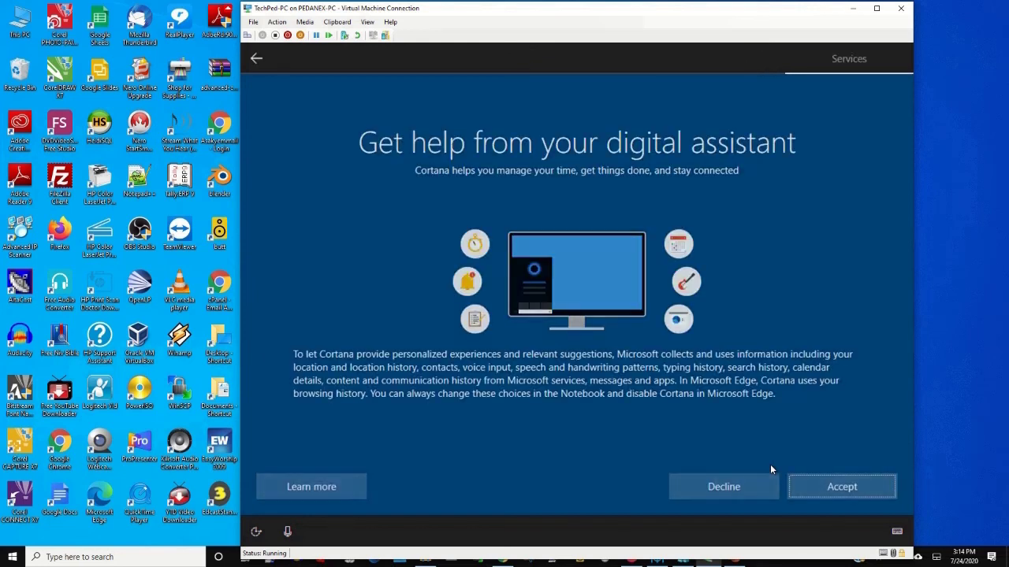
{"action": "left_click", "coordinate": [840, 489]}
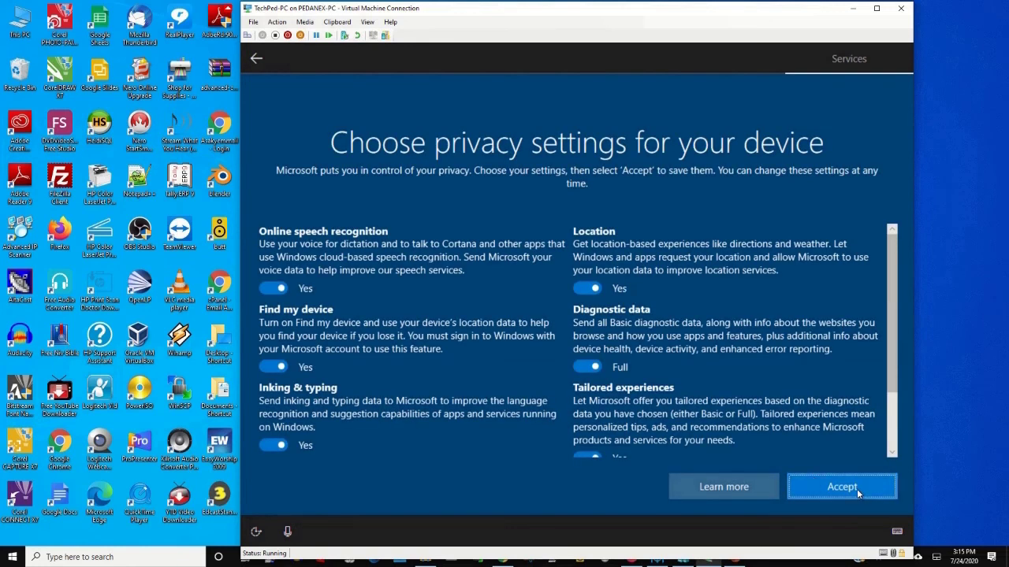
{"action": "left_click", "coordinate": [857, 488]}
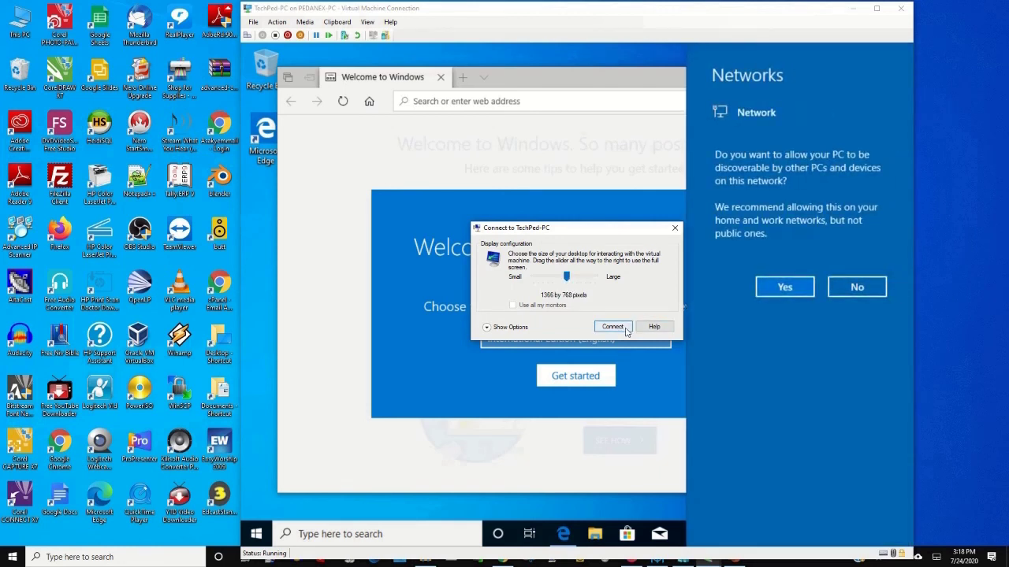
- Dismiss the display-size and network prompts and the Edge welcome dialog, then close Start
{"action": "left_click", "coordinate": [674, 230]}
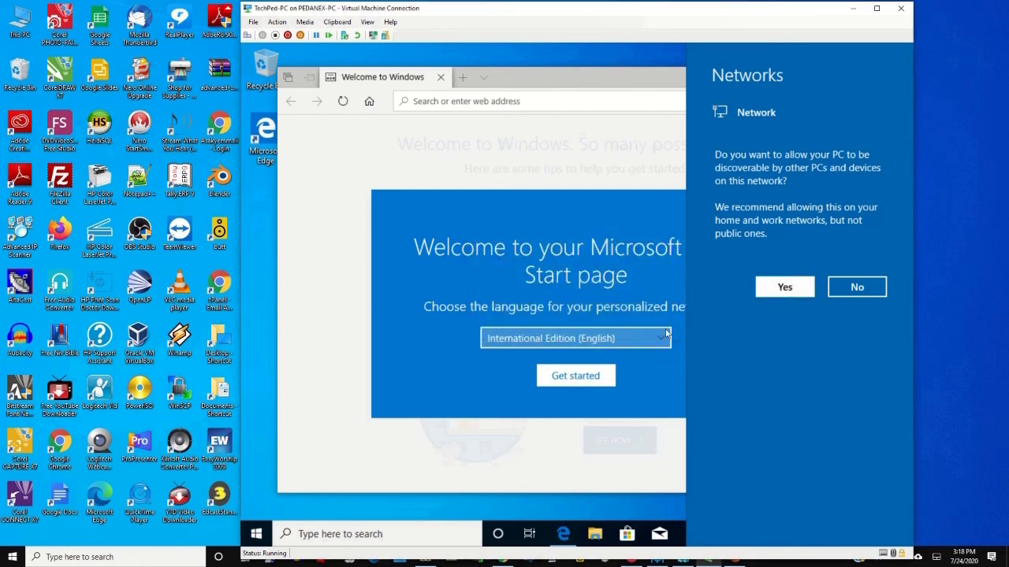
{"action": "left_click", "coordinate": [554, 183]}
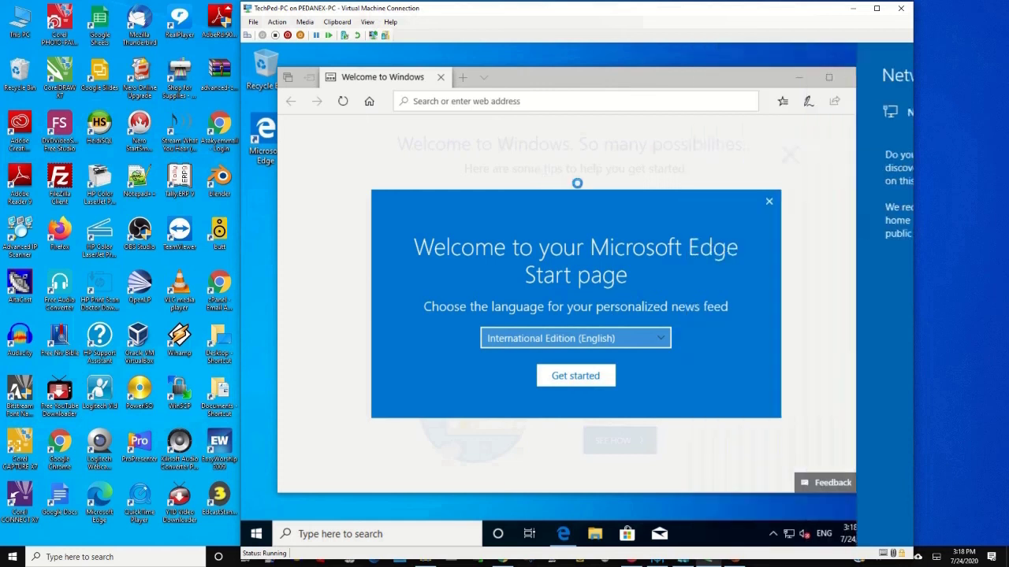
{"action": "scroll", "coordinate": [788, 251], "scroll_direction": "down", "scroll_amount": 3}
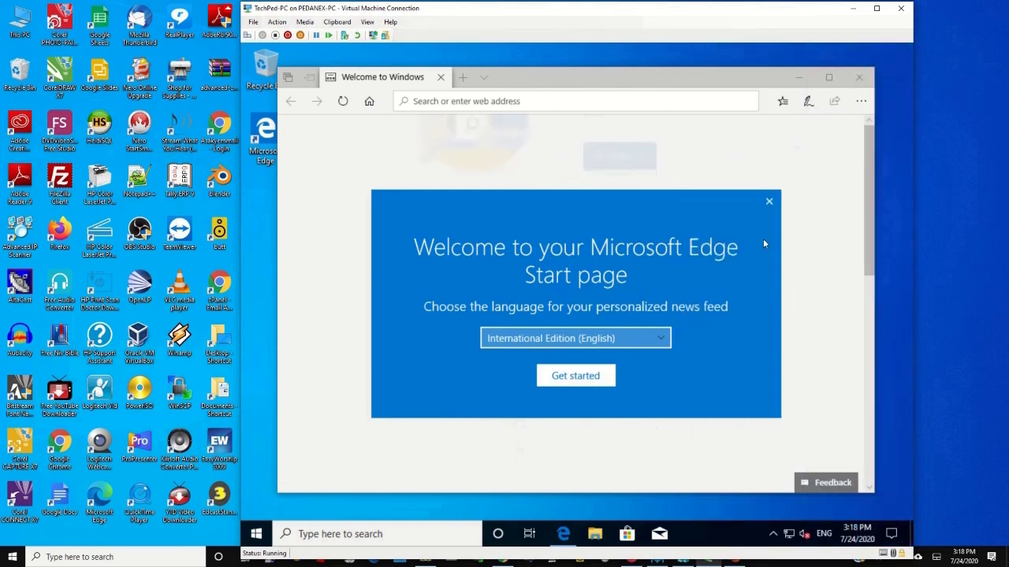
{"action": "left_click", "coordinate": [769, 202]}
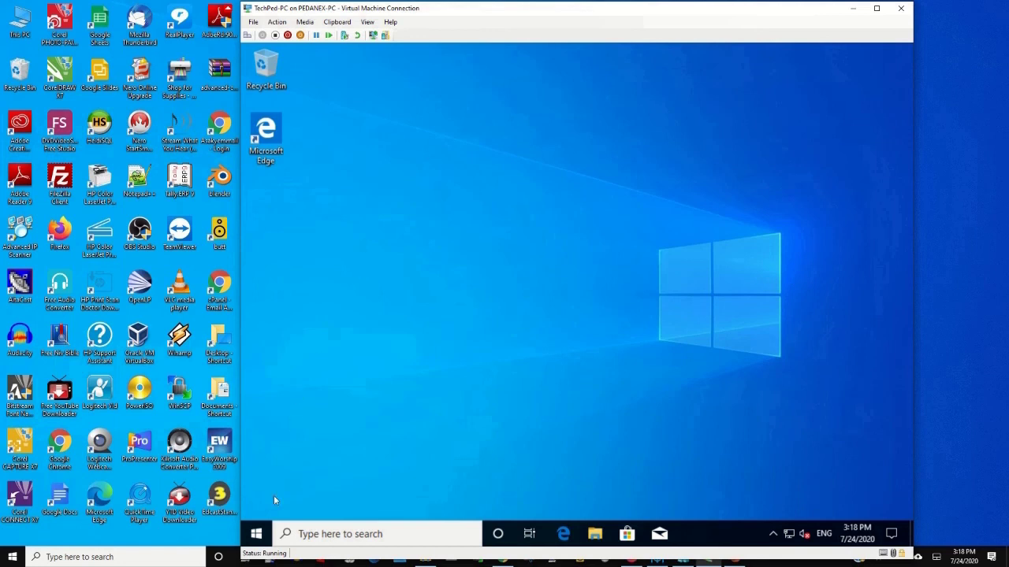
{"action": "left_click", "coordinate": [265, 539]}
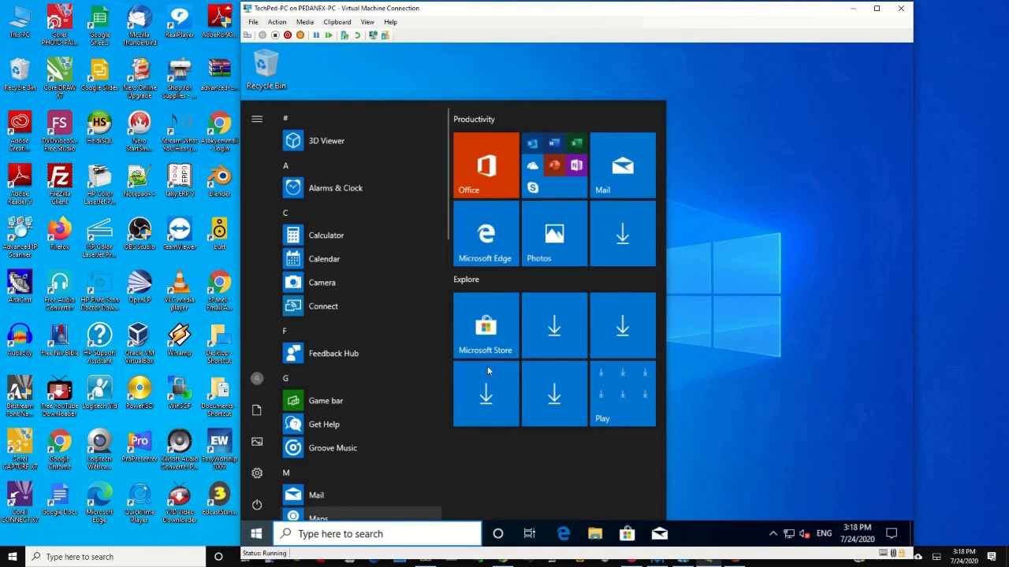
{"action": "left_click", "coordinate": [715, 224]}
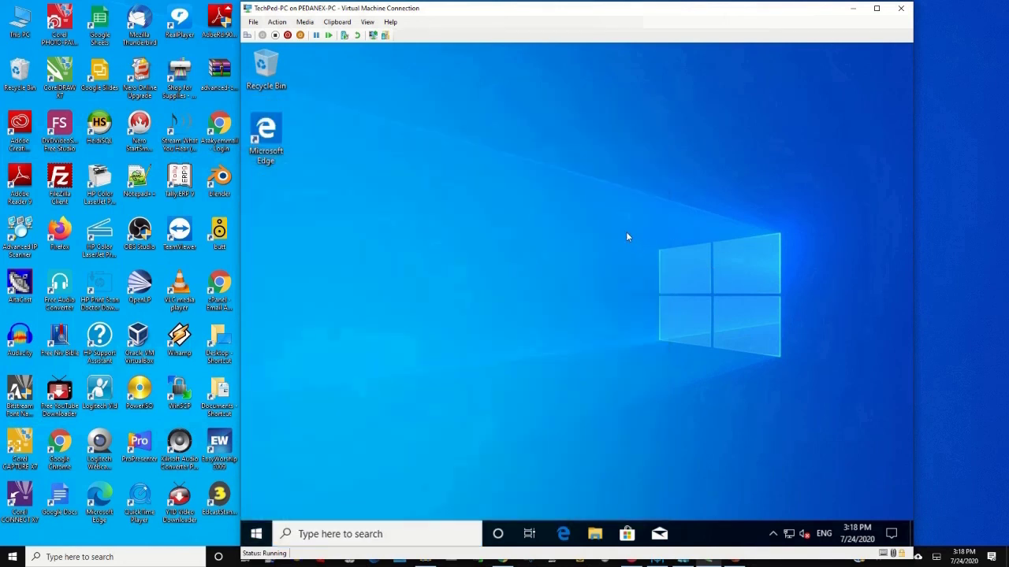